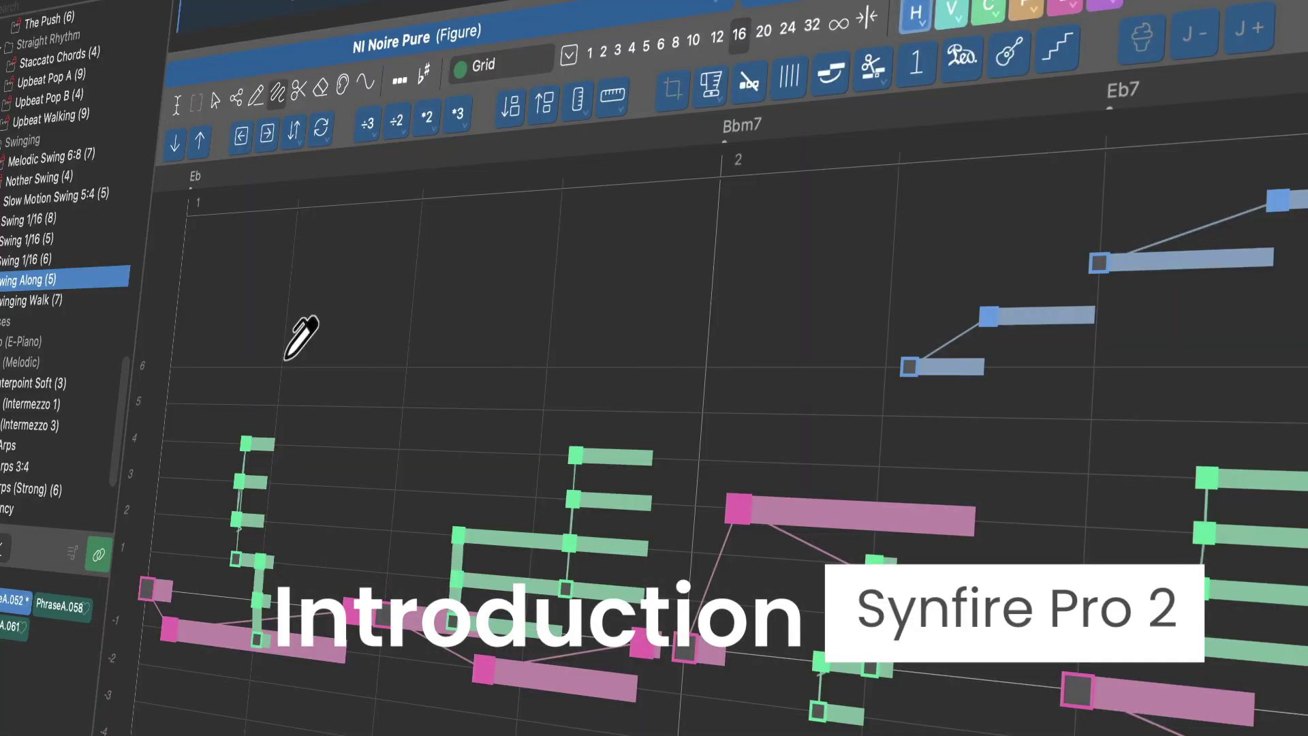
Step: Draw a short melody figure above the chords, raise it, arch it, and duplicate it a step lower
drag(286, 356, 577, 312)
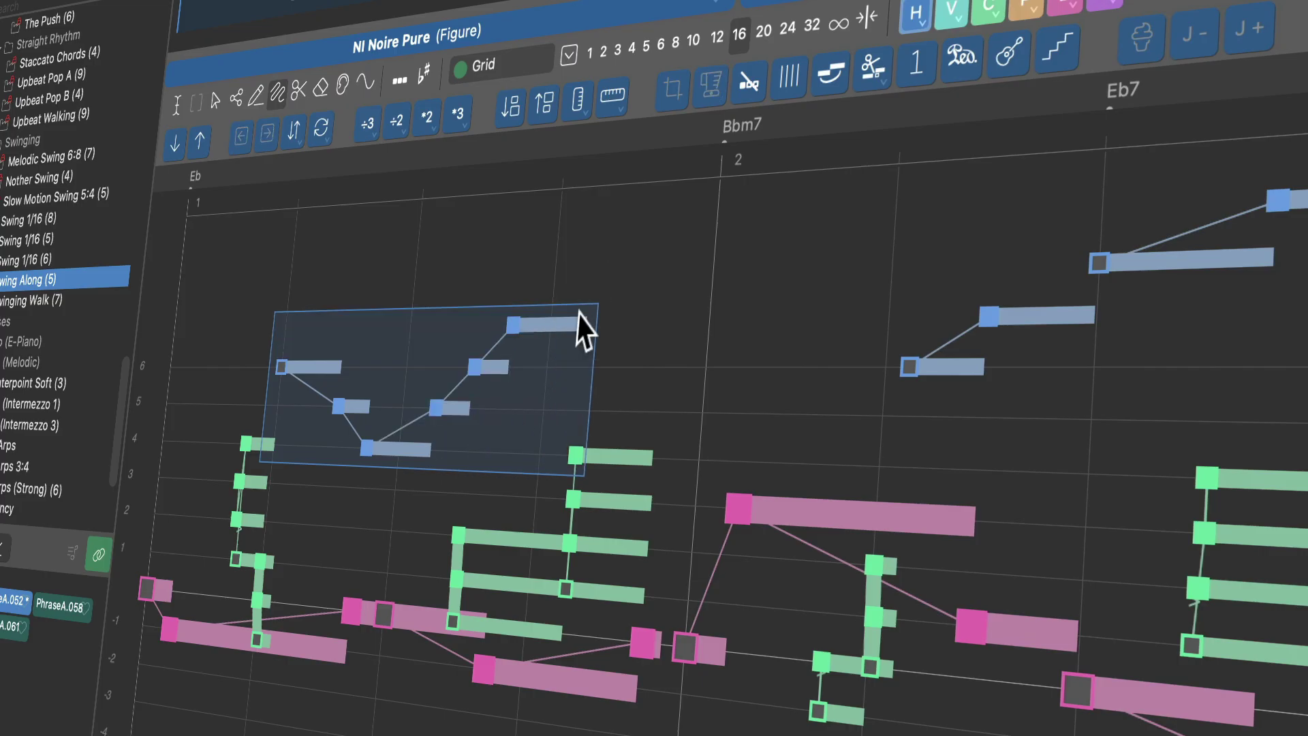
key(Up)
key(Up)
key(i)
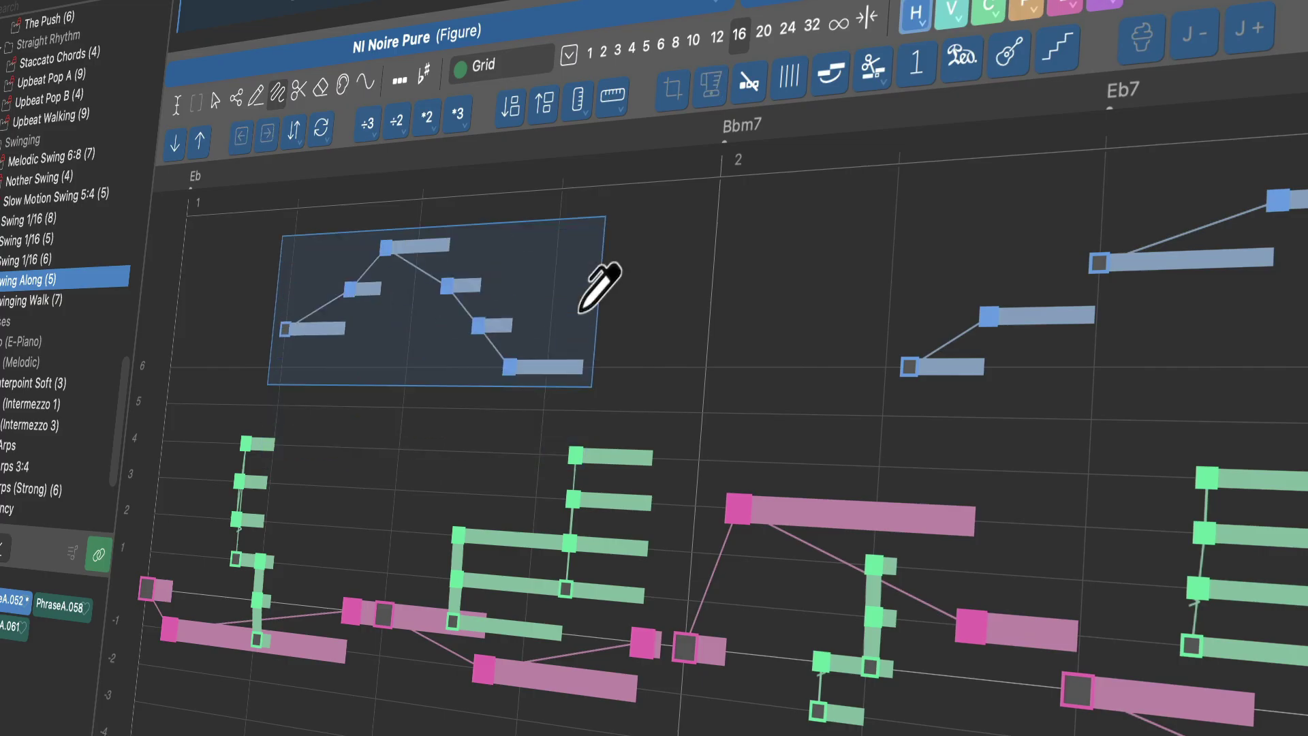
key(r)
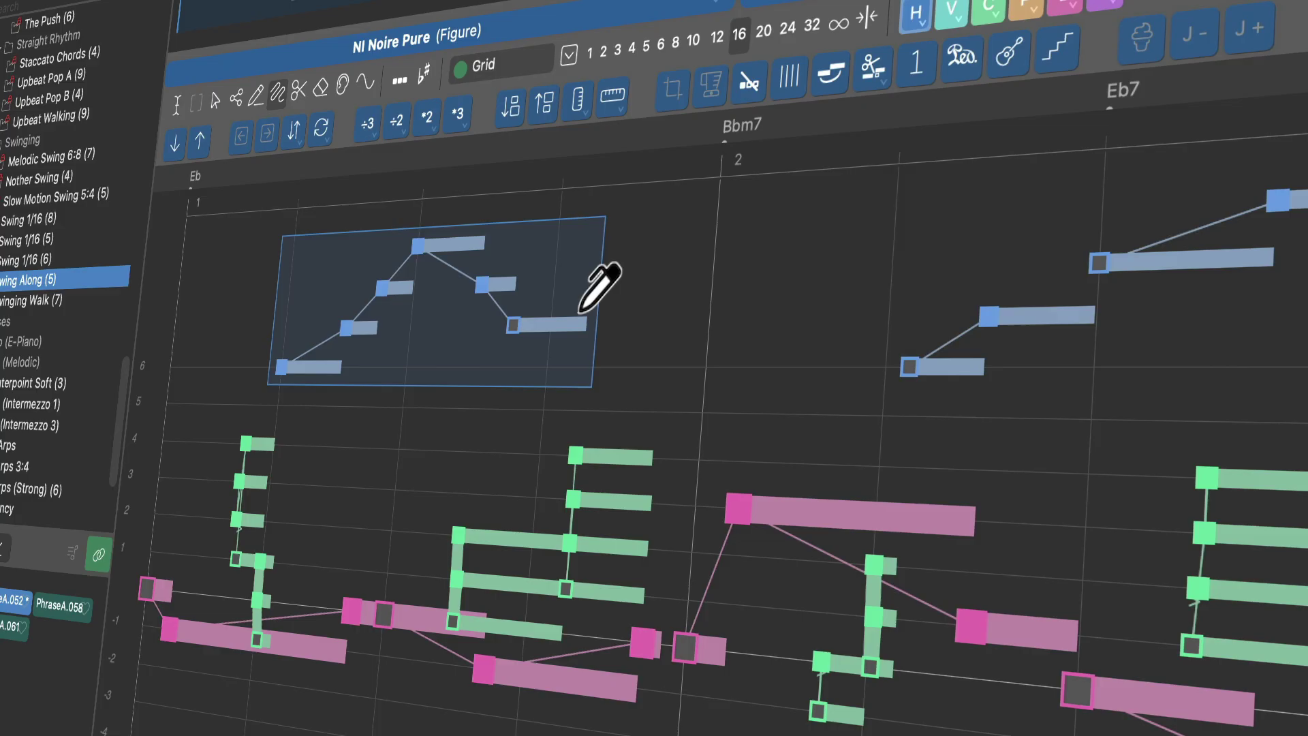
key(ctrl+d)
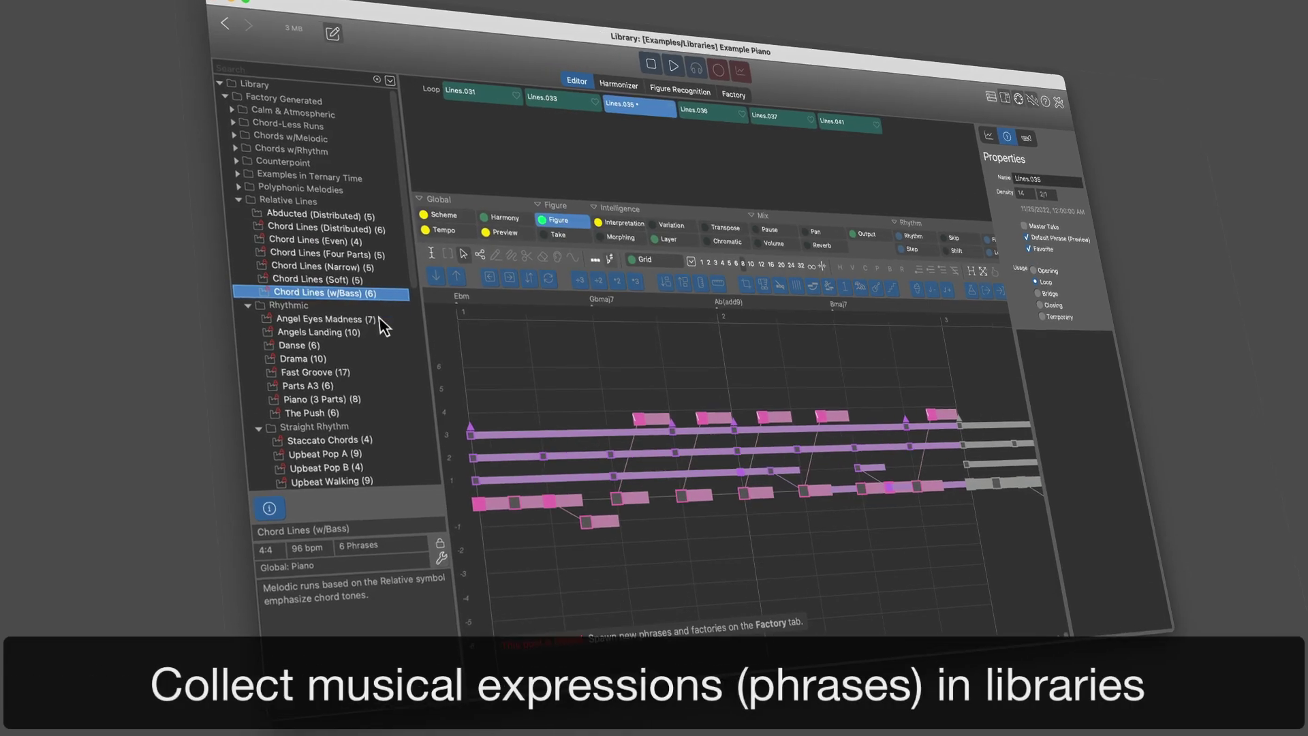
Step: Browse the Angel Eyes Madness, Angels Landing and Danse collections, then pick PhraseA.005
click(366, 327)
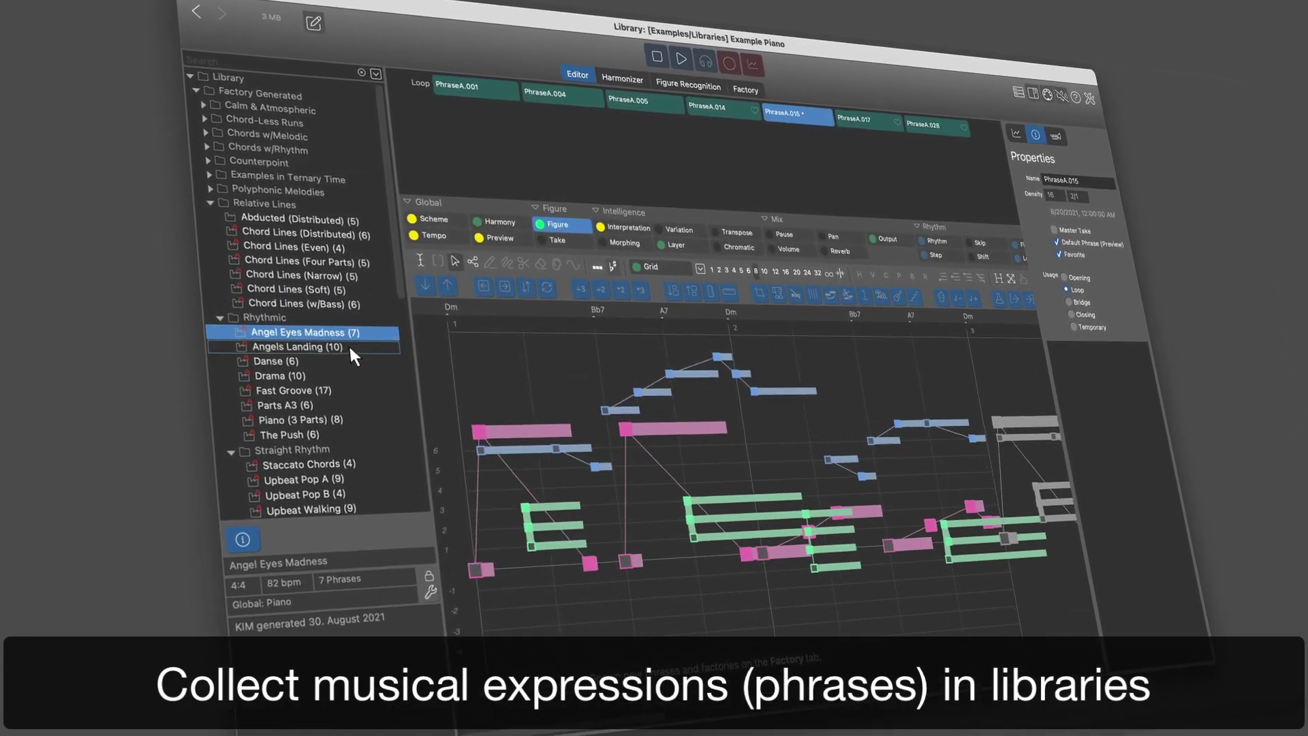
click(351, 340)
click(336, 369)
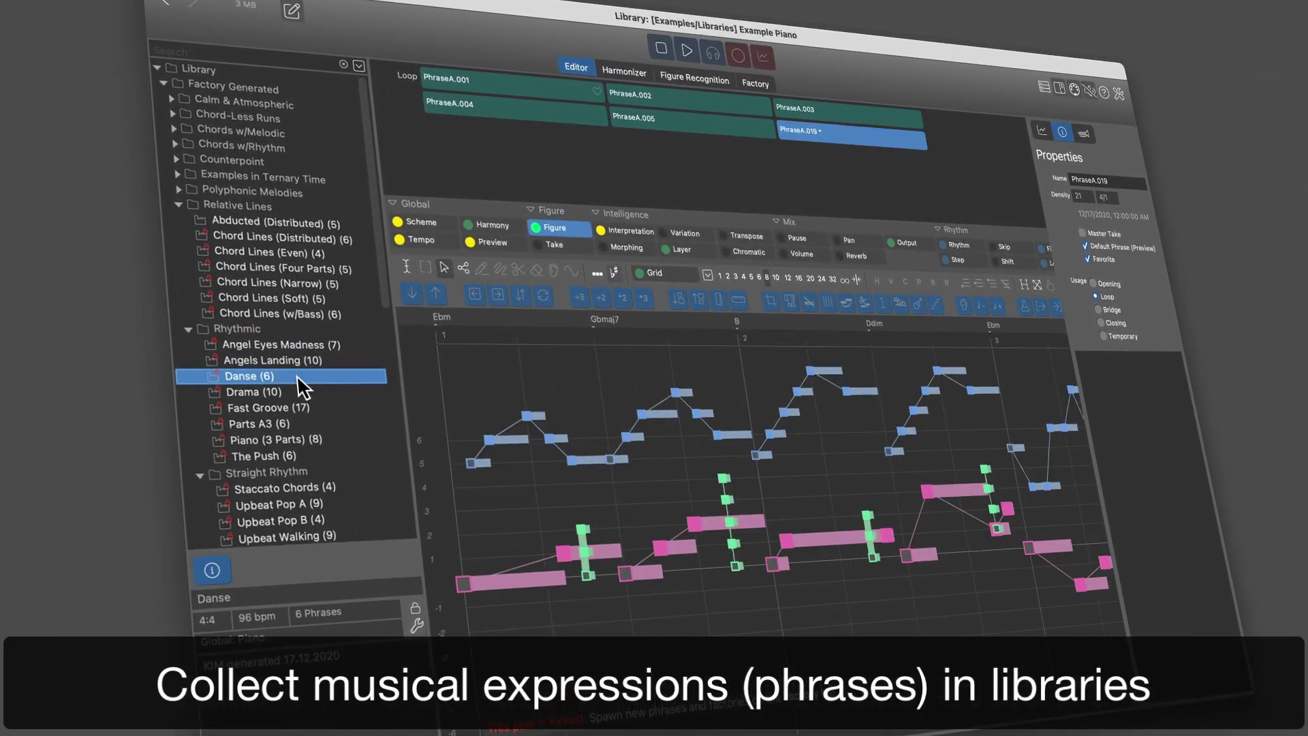
click(654, 117)
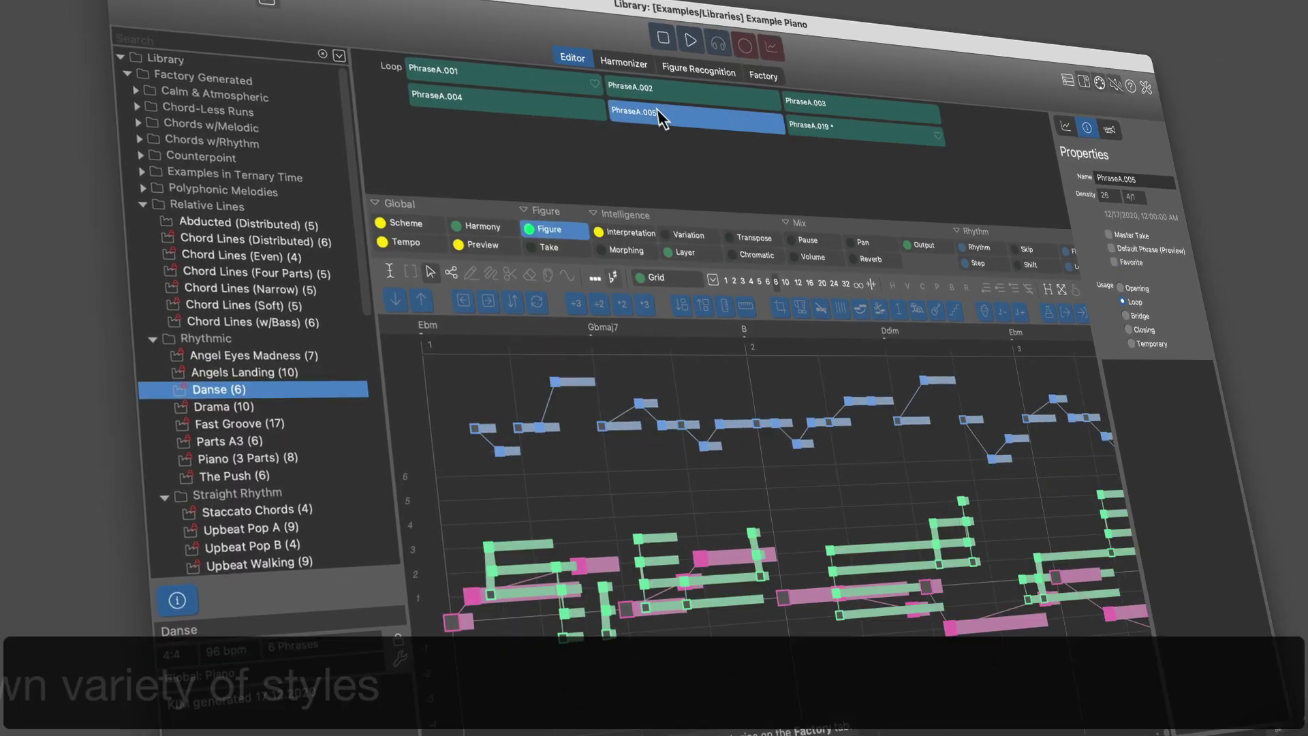
shift+click(589, 109)
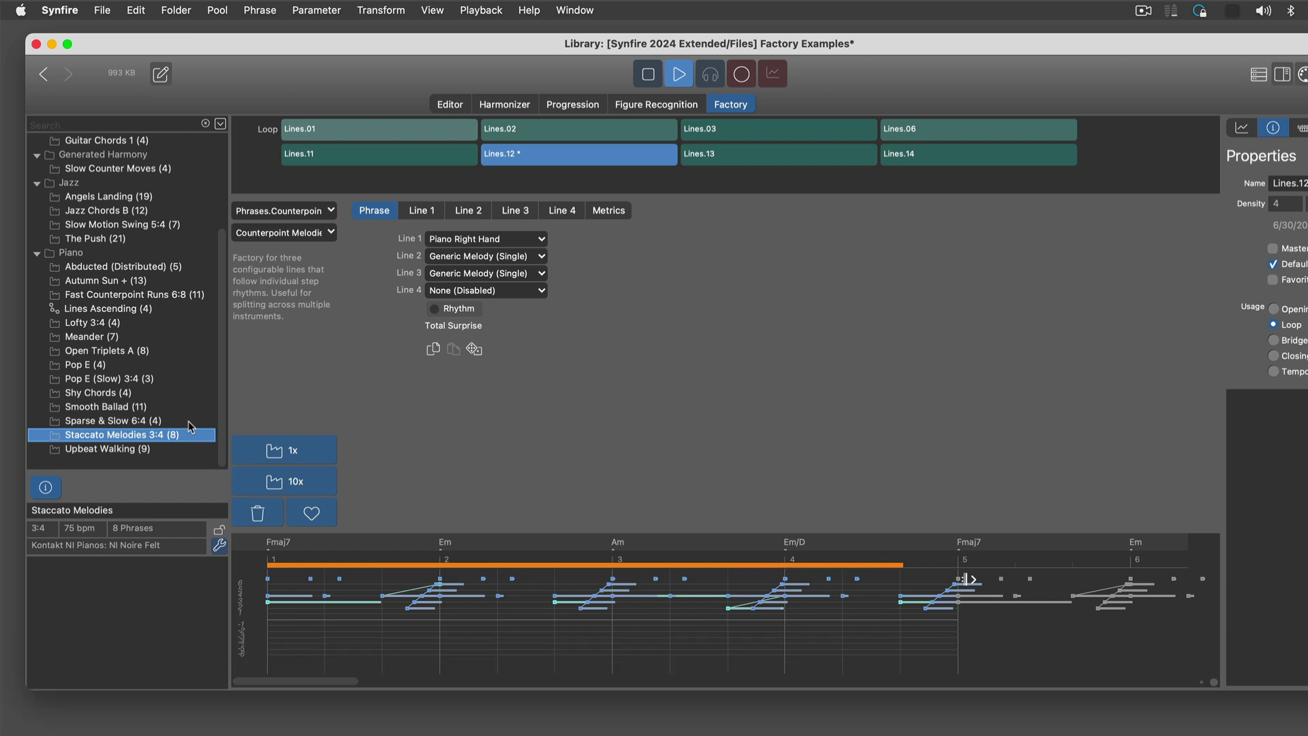
Step: Audition the Sparse & Slow 6:4, Open Triplets A and Abducted (Distributed) piano phrase collections
click(191, 425)
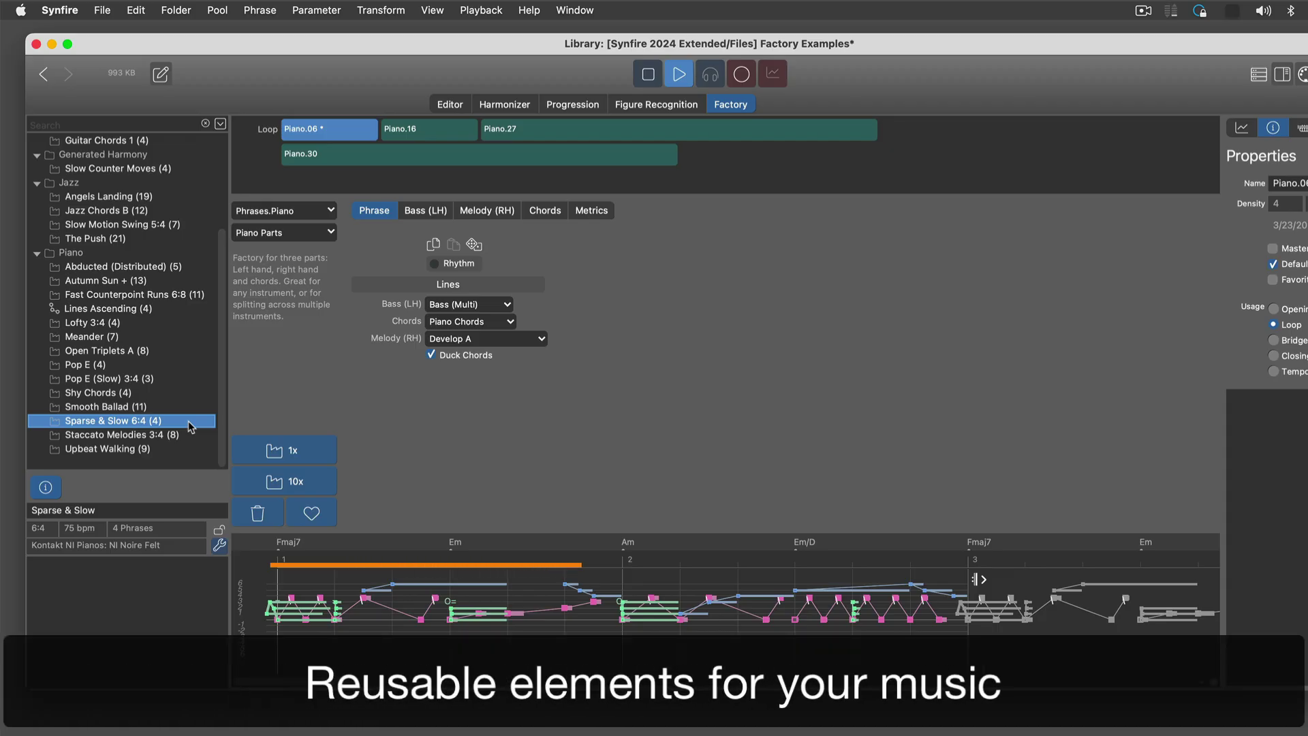
click(178, 350)
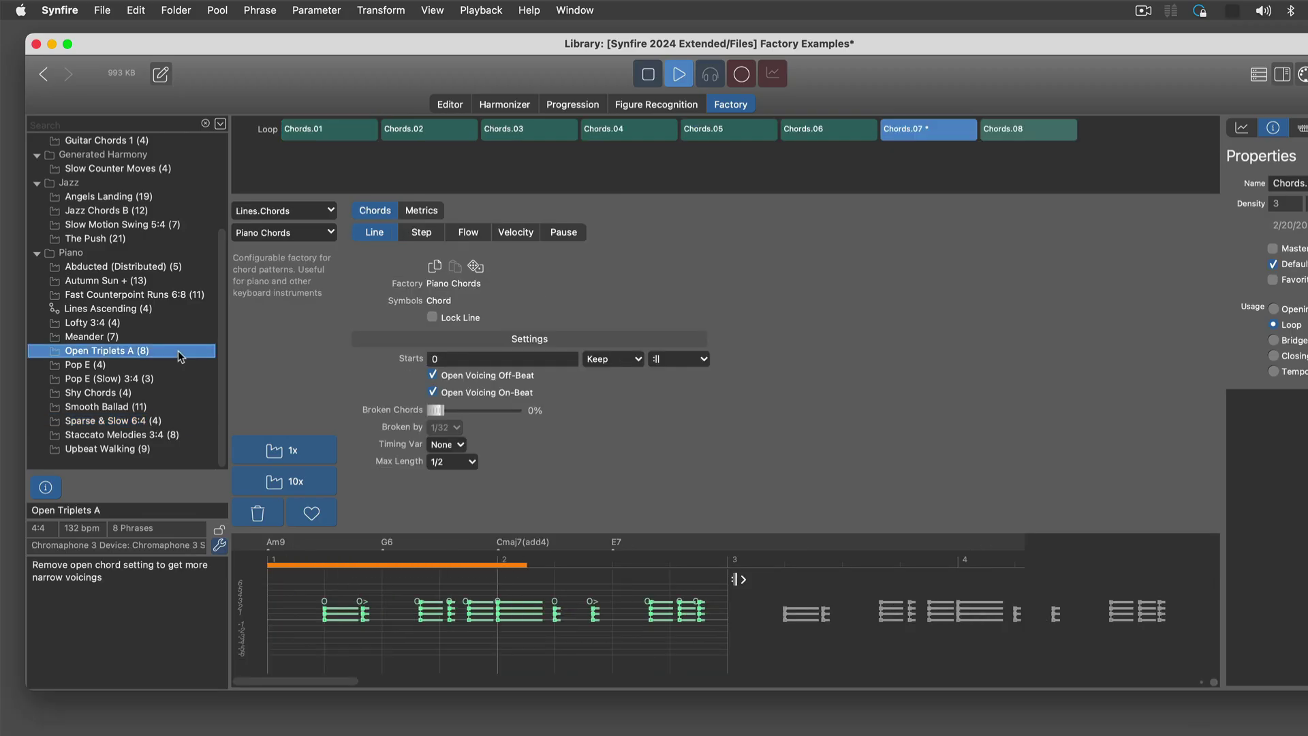
click(175, 266)
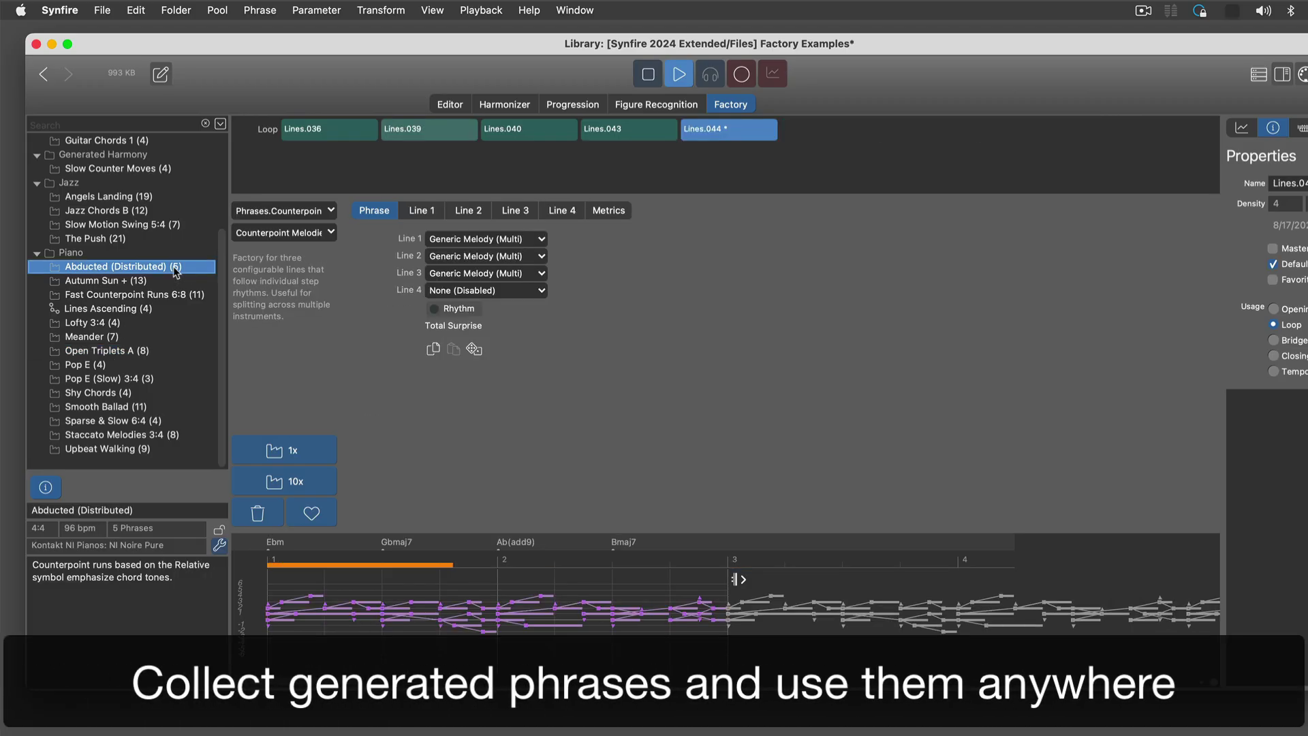
scroll(174, 282, up, 5)
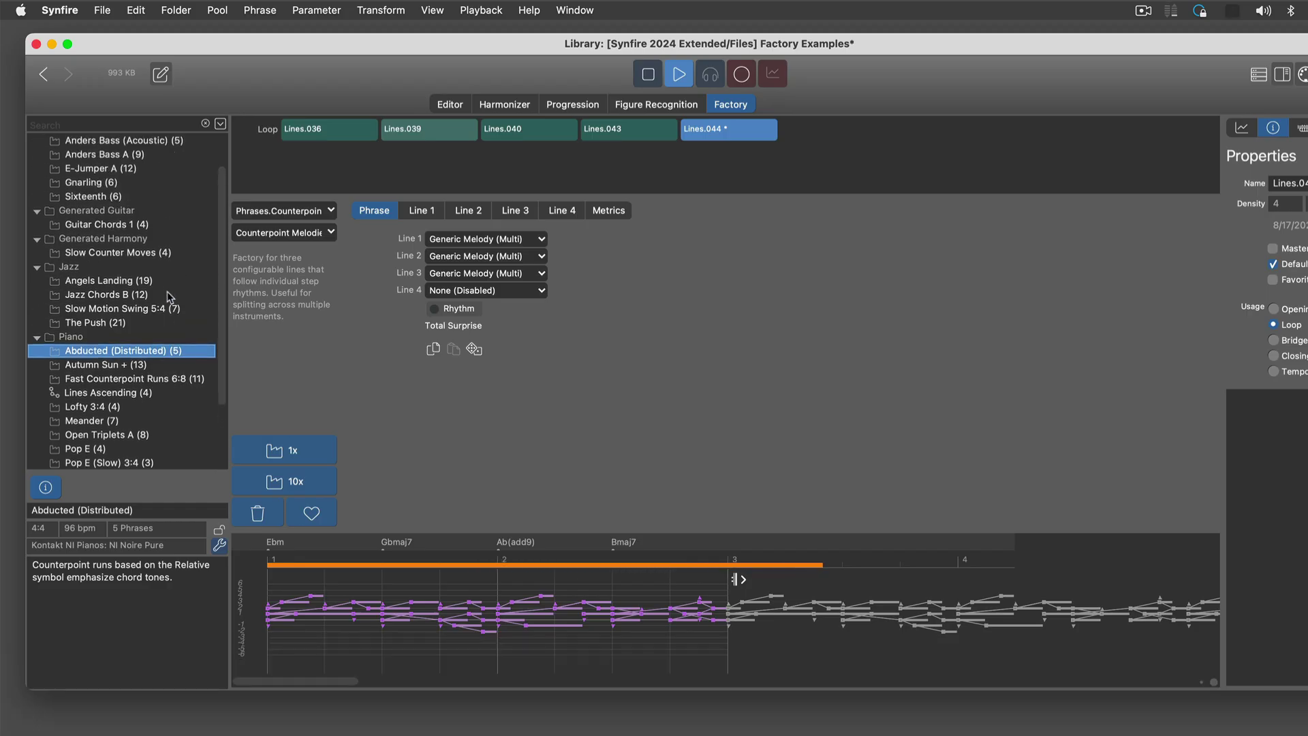
Step: Audition Jazz Chords B, Angels Landing, Sixteenth, Anders Bass (Acoustic), Guitar Chords 1 and Slow Counter Moves
click(169, 295)
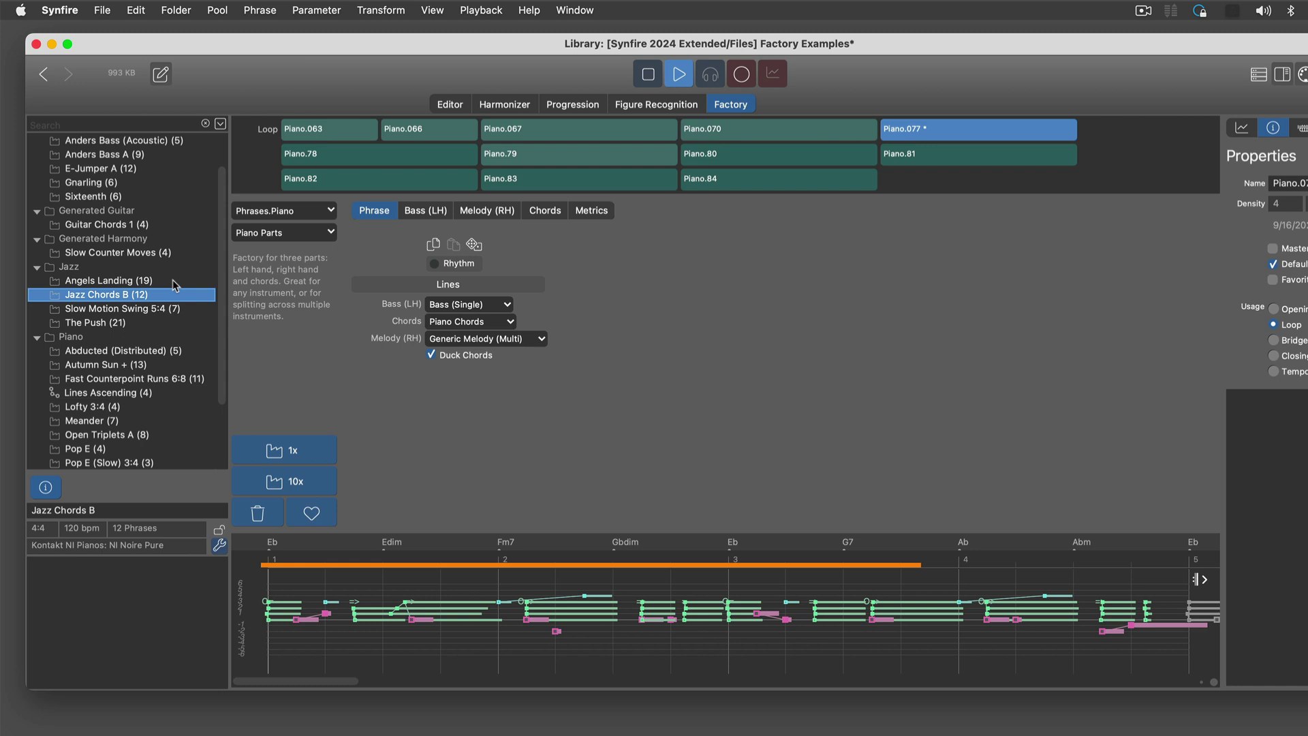
click(175, 284)
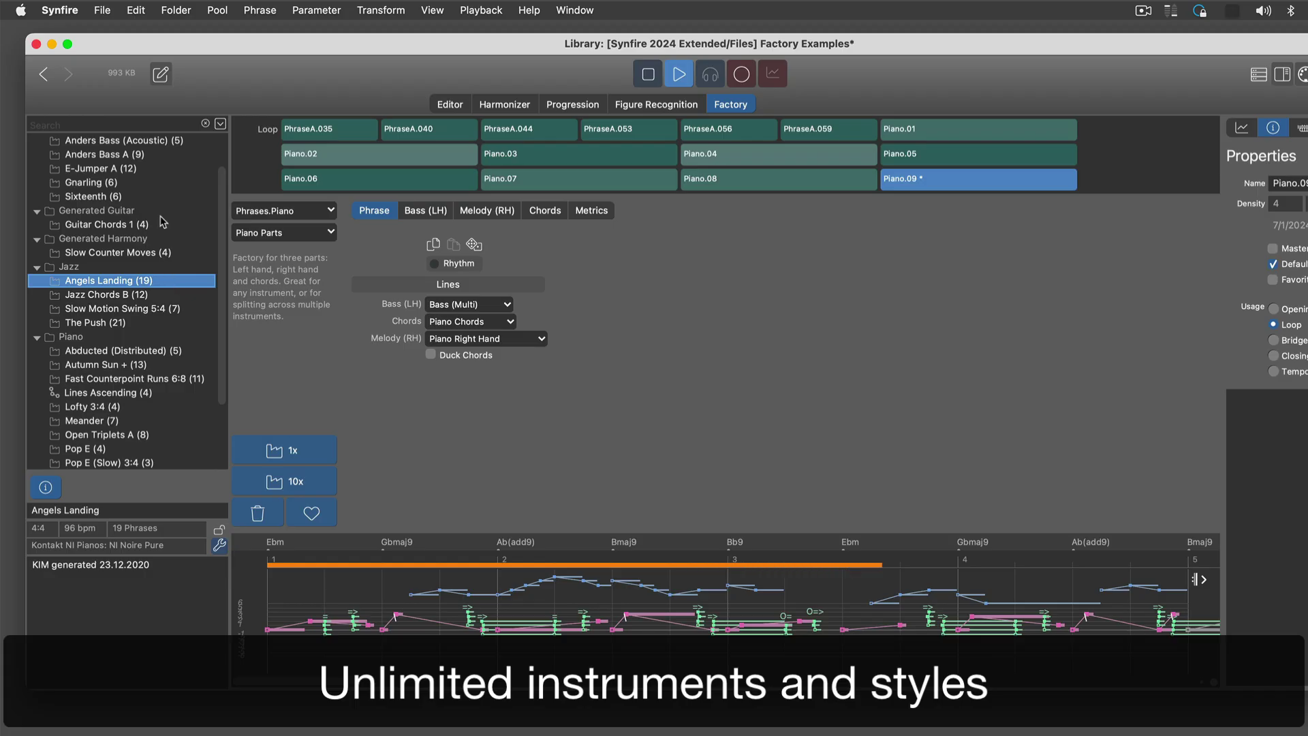
click(146, 199)
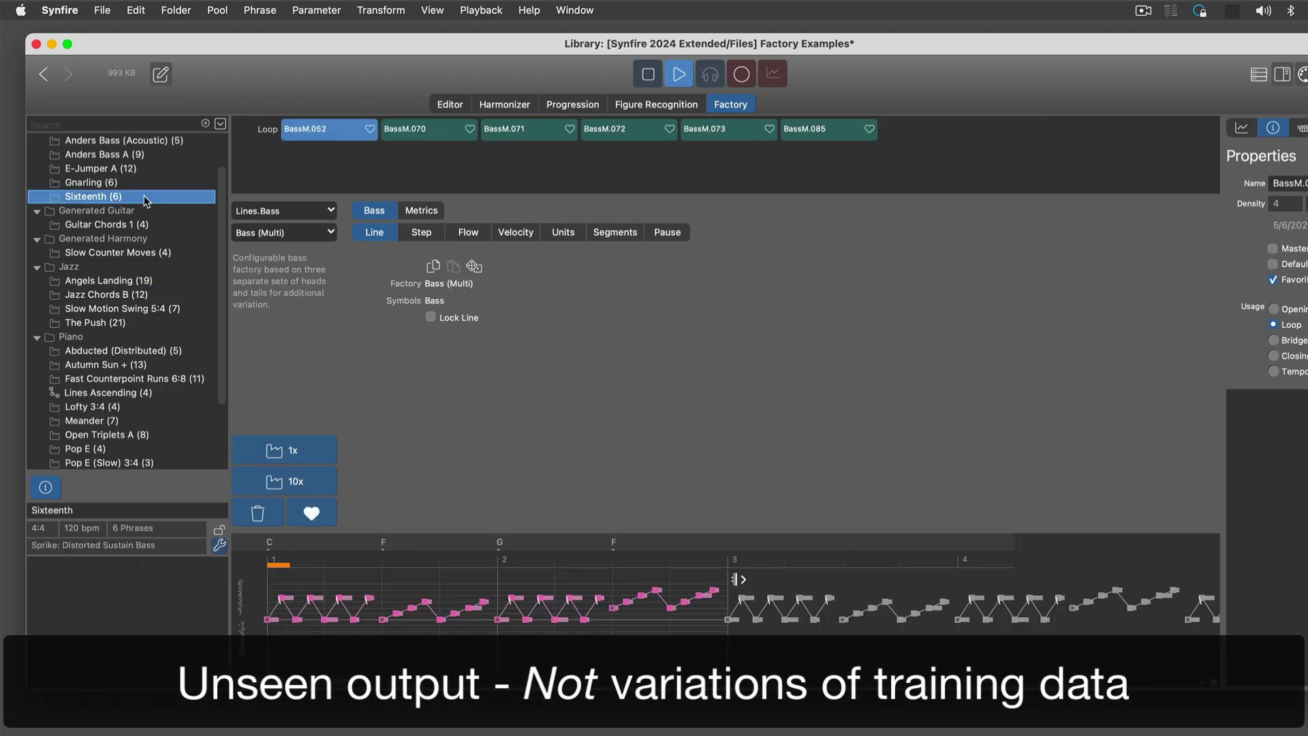
scroll(145, 199, up, 2)
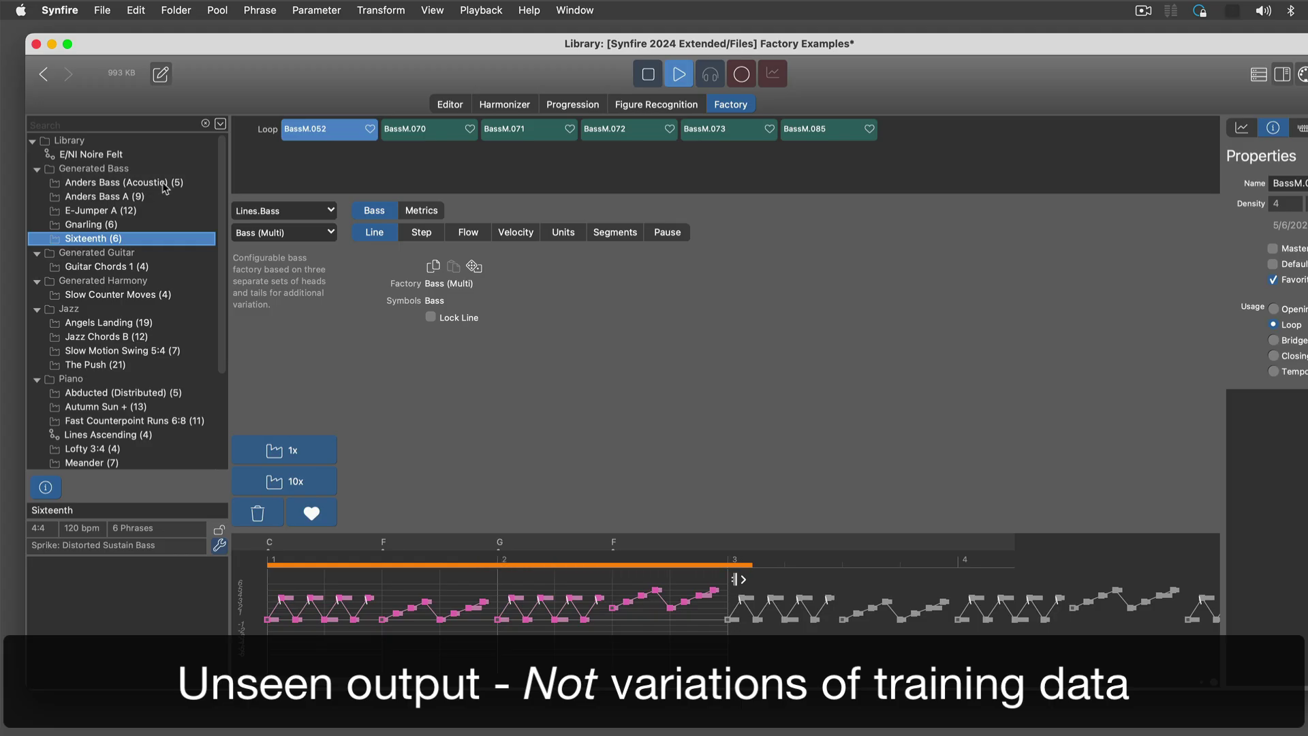
click(164, 187)
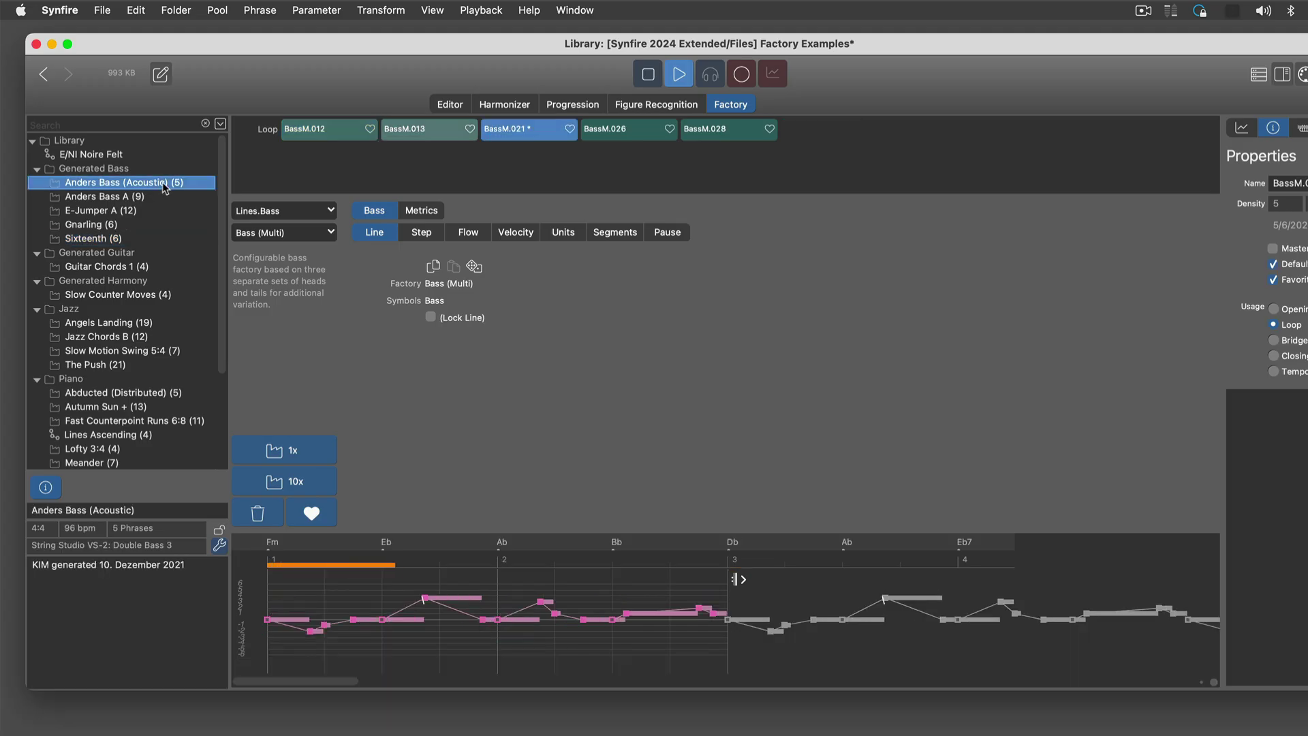
click(151, 267)
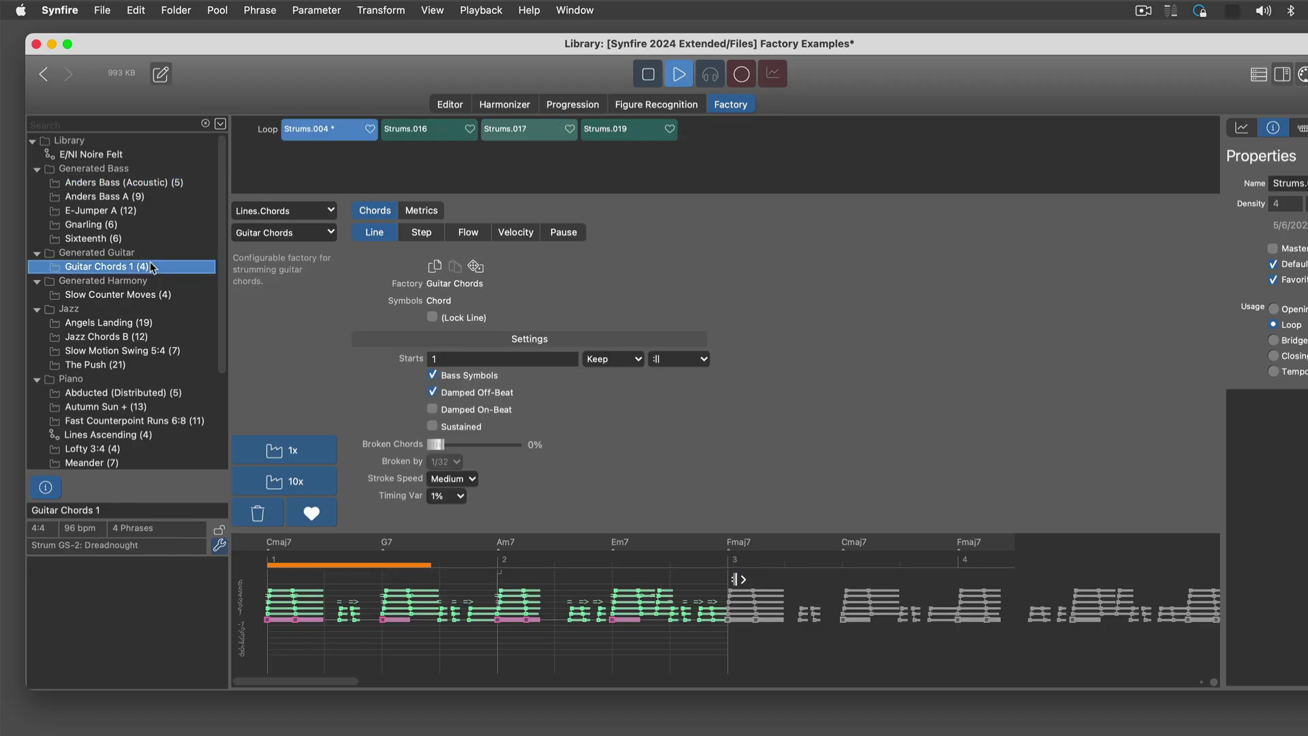
click(187, 295)
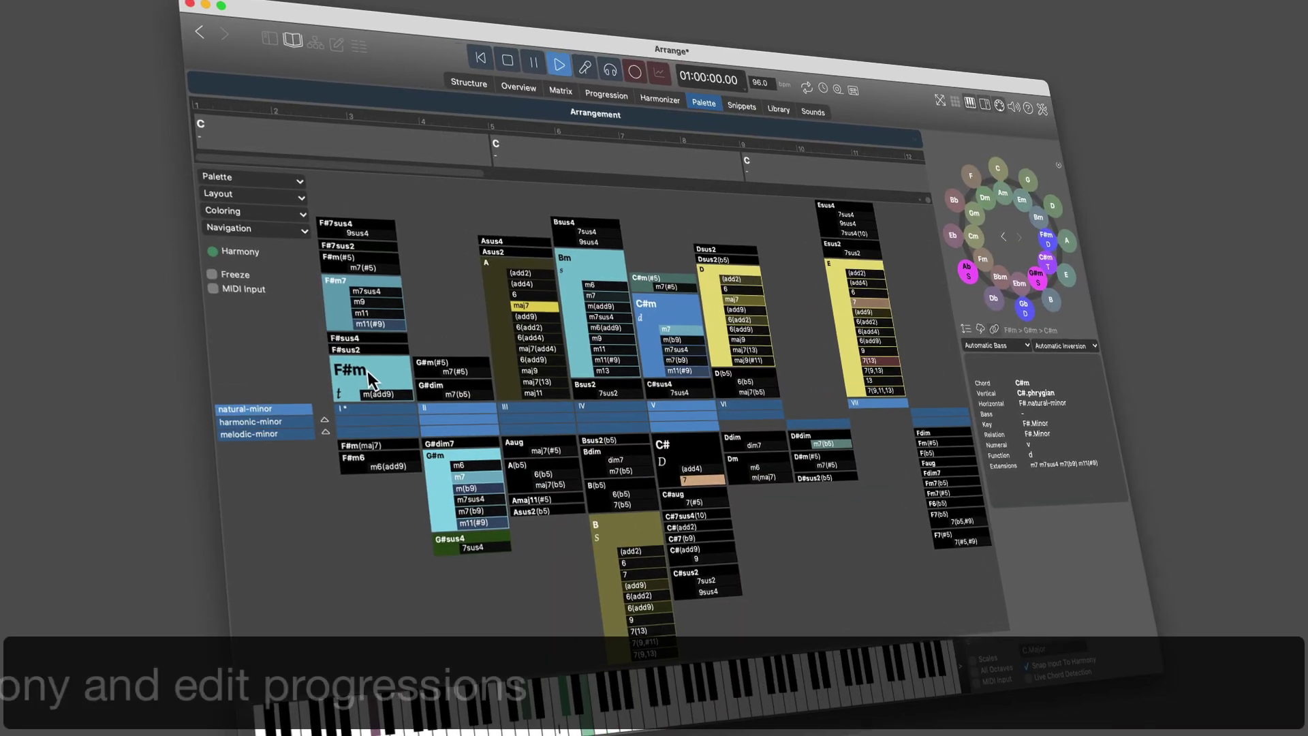
Step: Drag F#m, Amaj7 and Bm7 from the palette into bars 1, 2 and 3 of the Arrangement track
drag(229, 164, 191, 136)
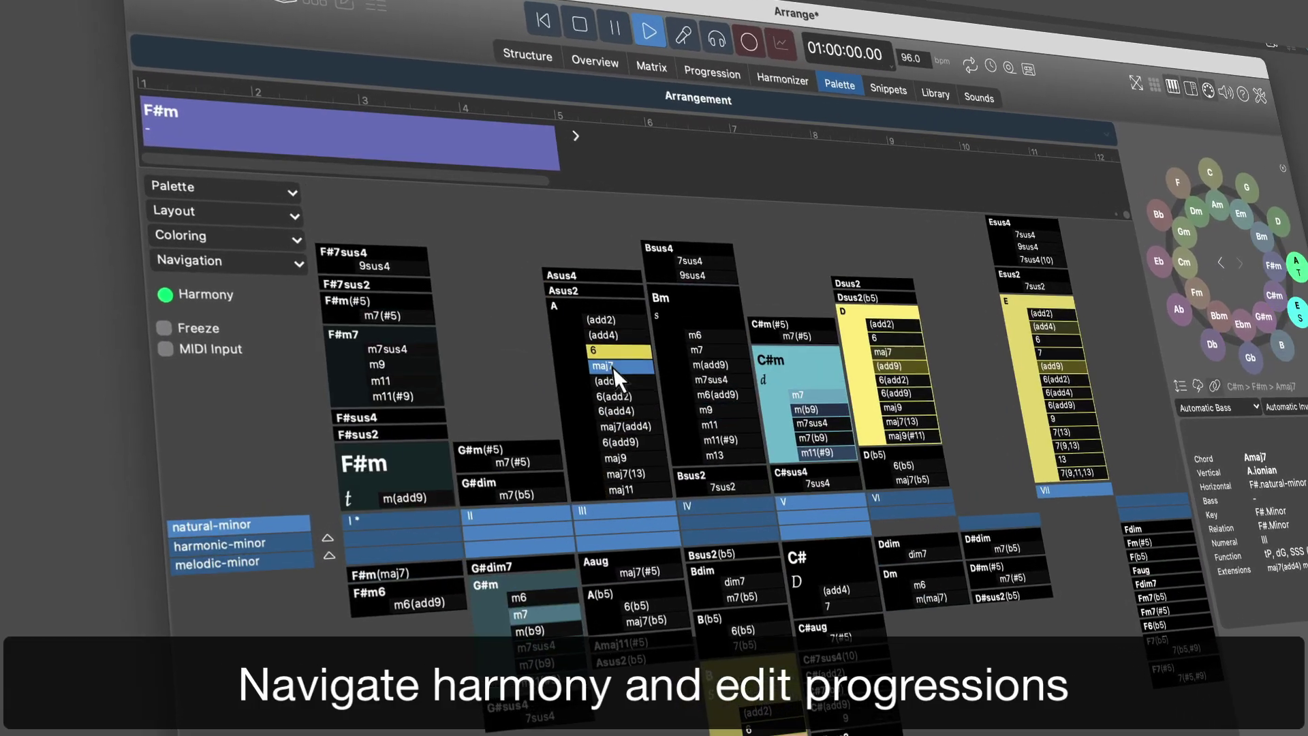
drag(580, 350, 247, 135)
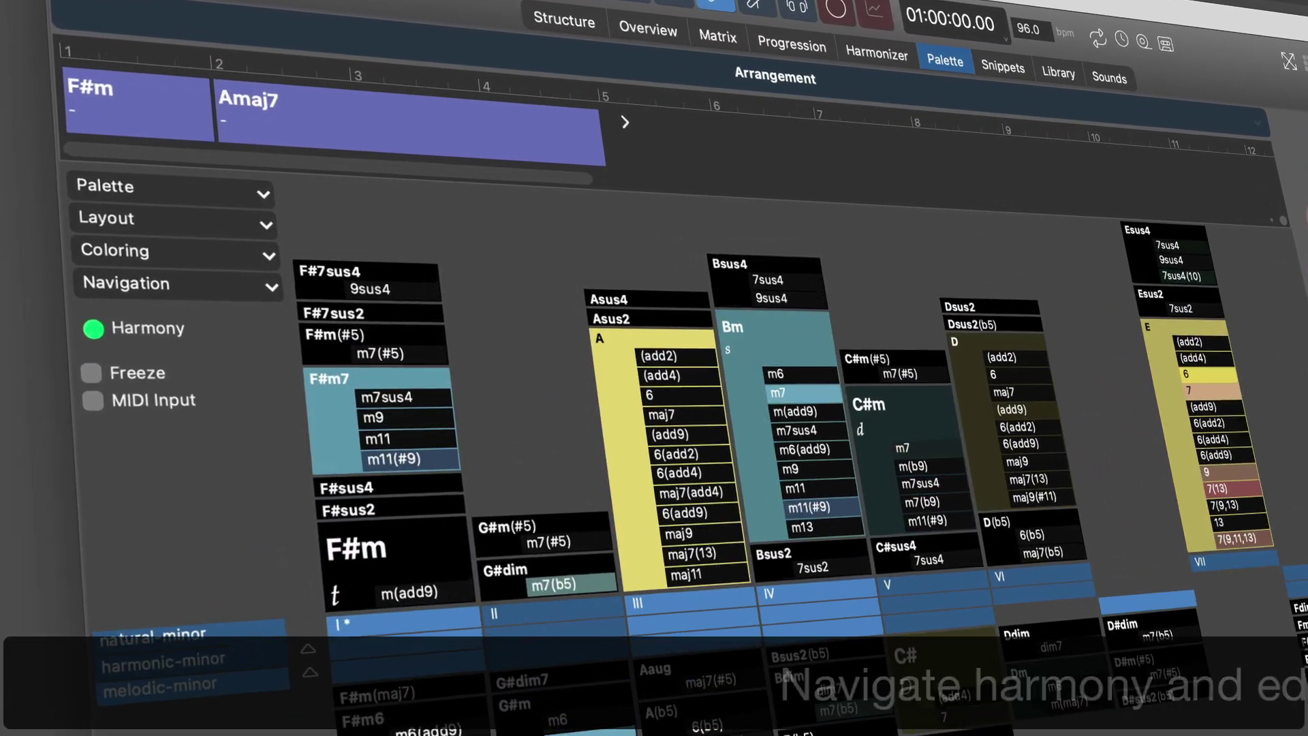
drag(768, 387, 351, 126)
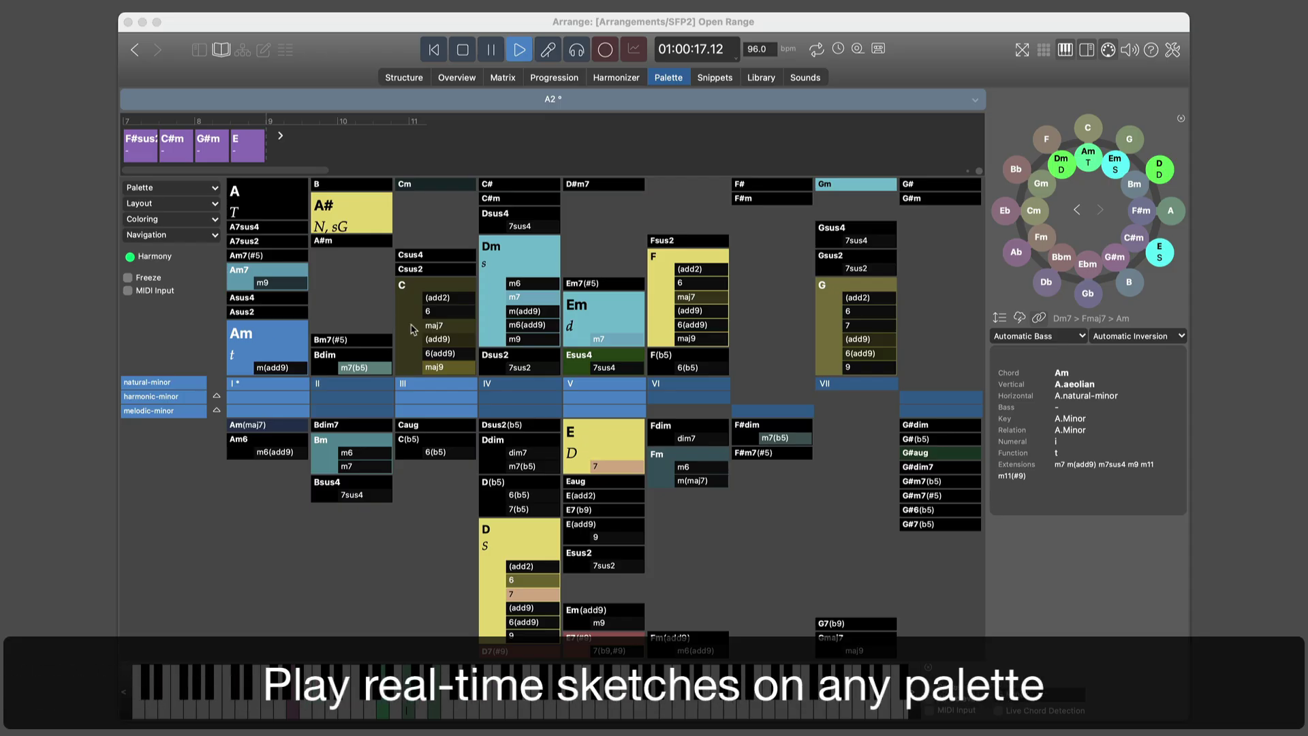
Step: Play Cmaj7, Dm7, Fmaj7, Am, Cmaj7 and Dm7 live from the palette
click(436, 326)
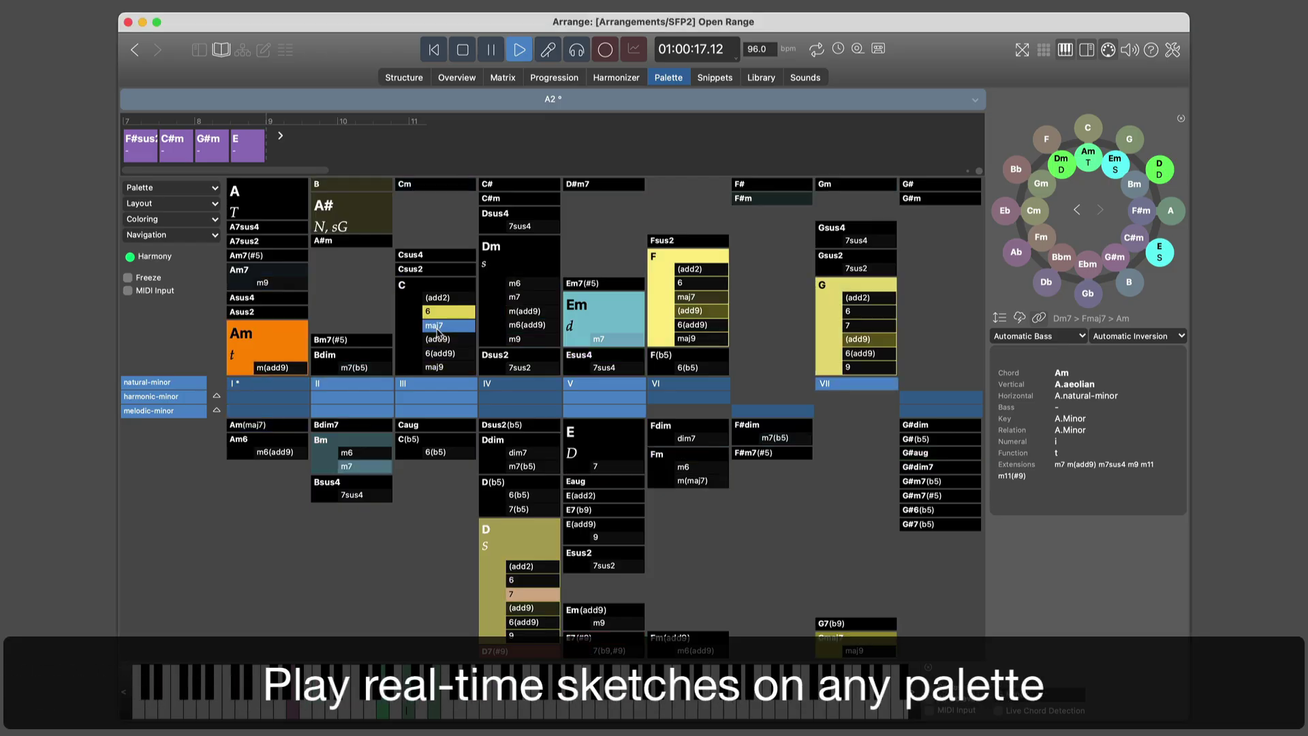
click(531, 299)
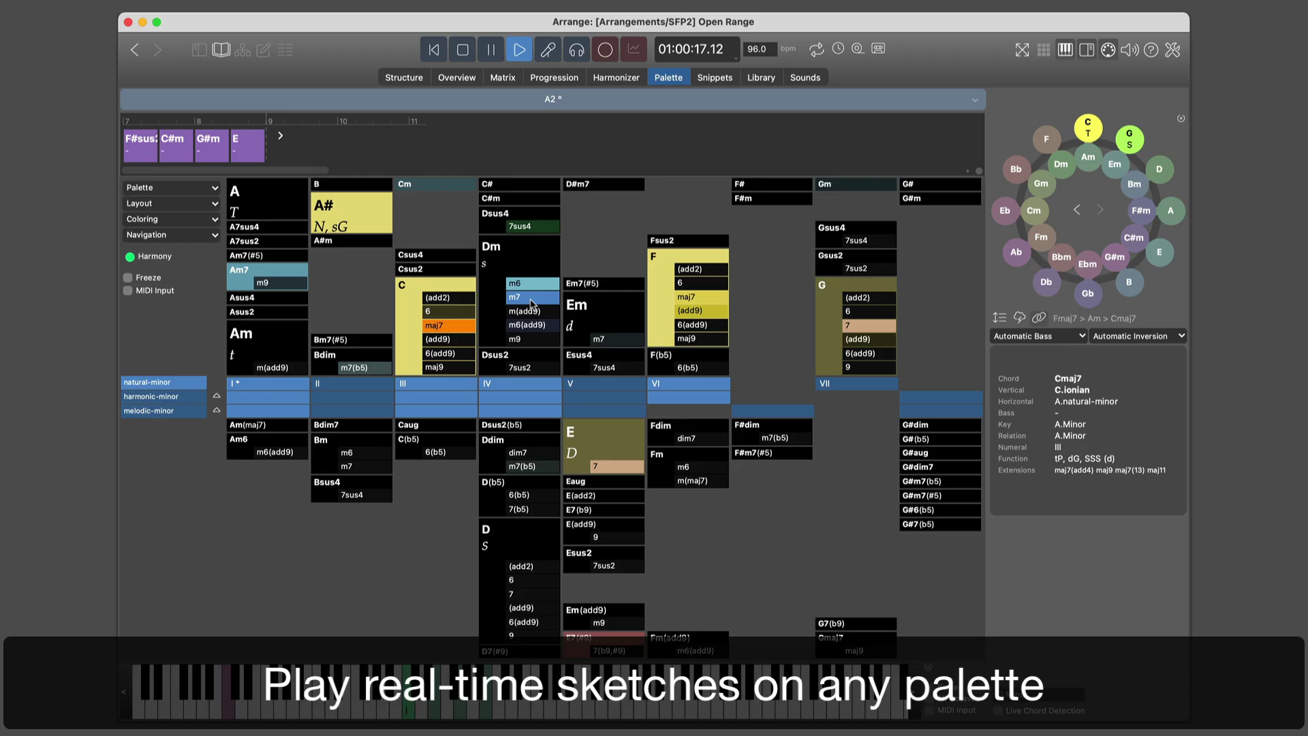
click(708, 298)
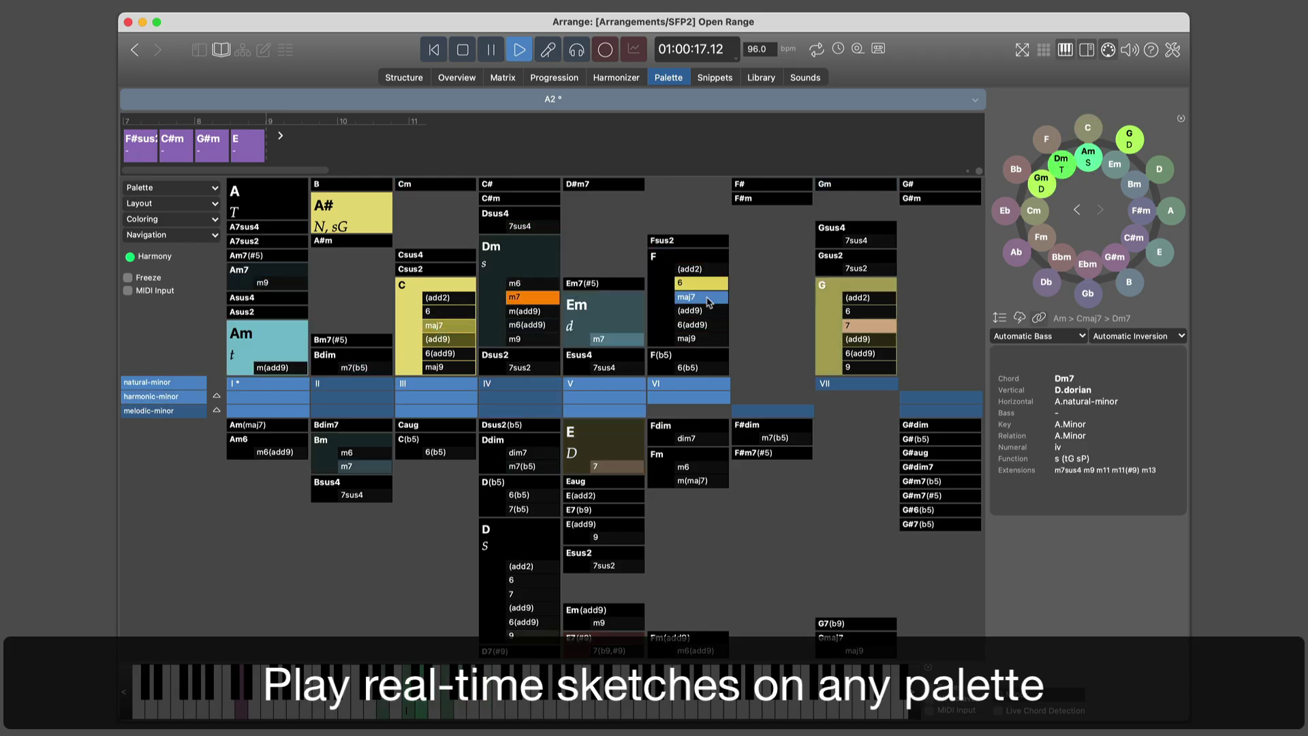
click(250, 342)
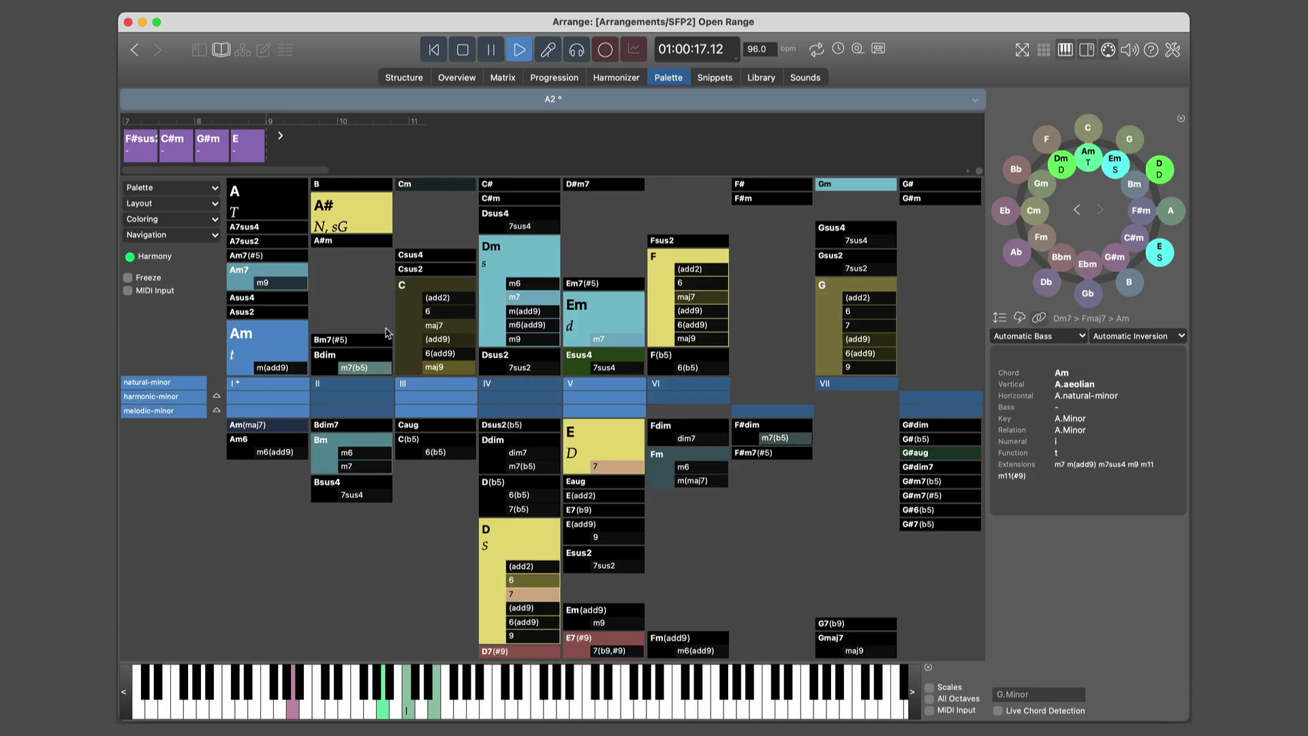
click(451, 326)
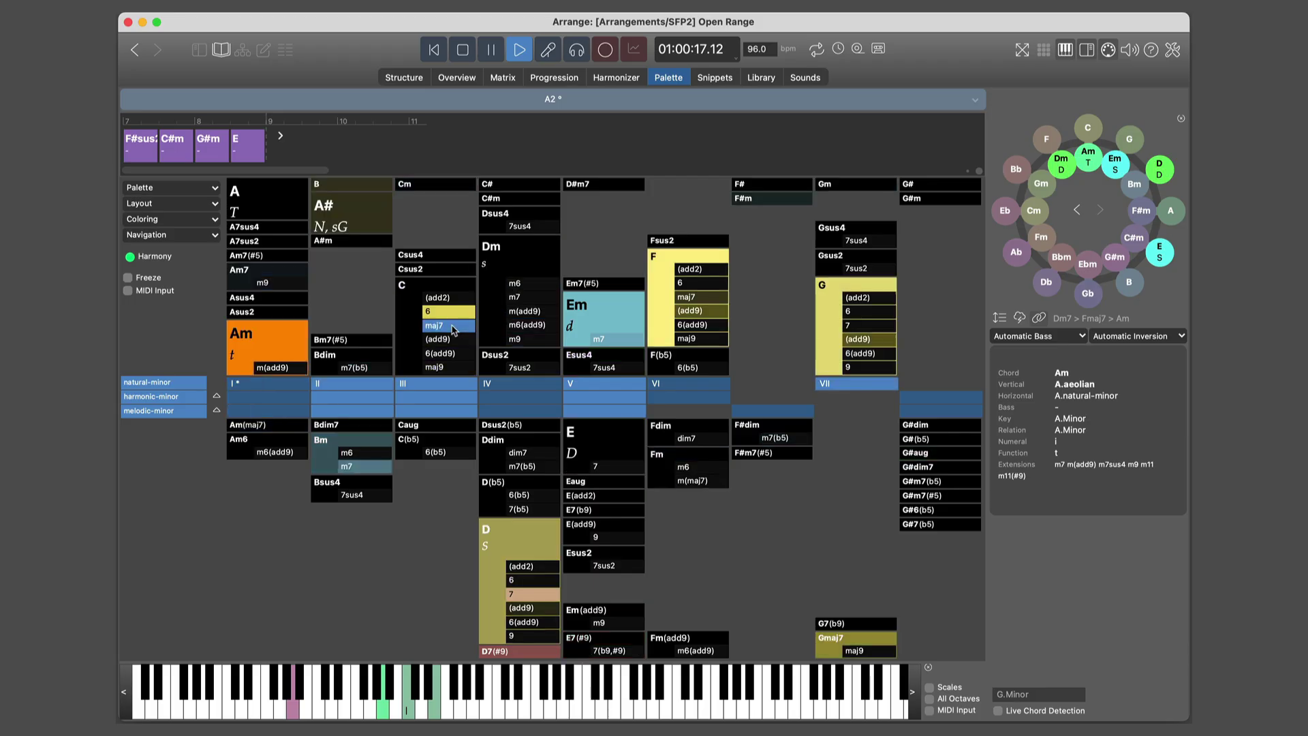
click(529, 301)
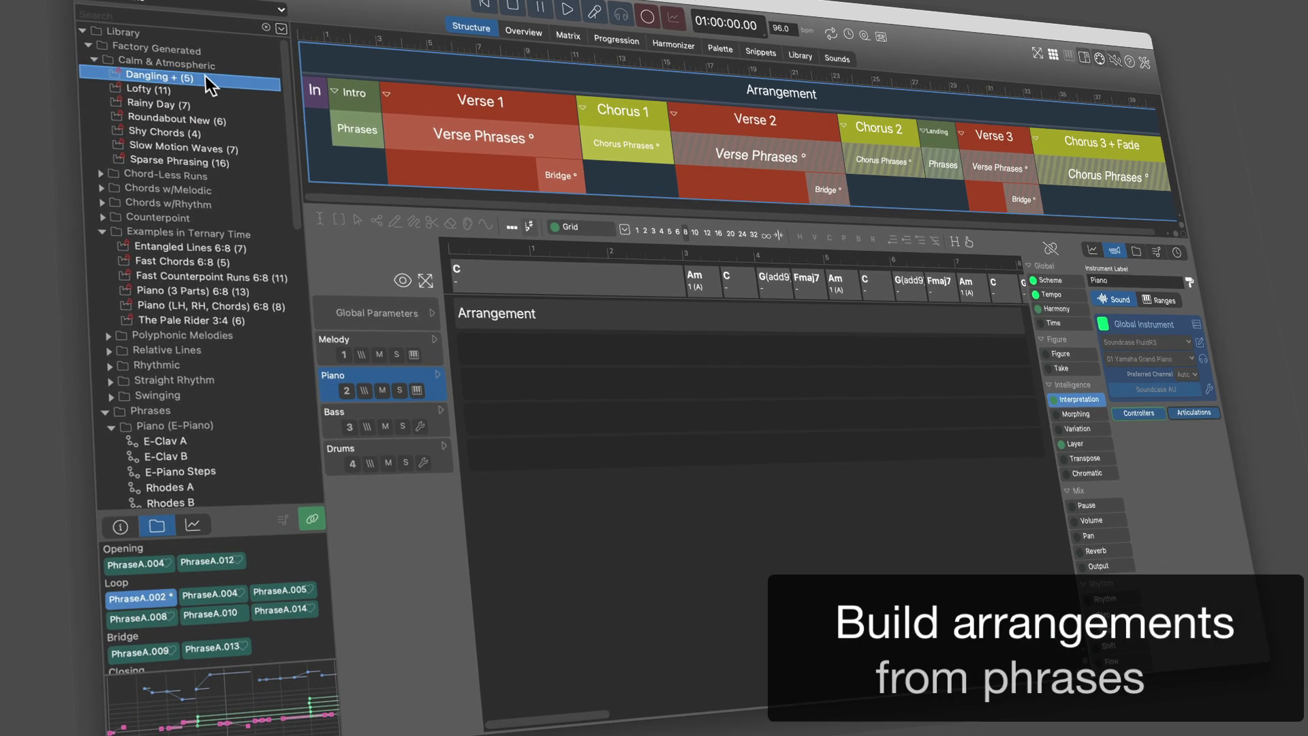
Step: Place Piano.002 on the Piano track, replace it with Piano.026, and shift the pitch range higher
drag(139, 598, 295, 472)
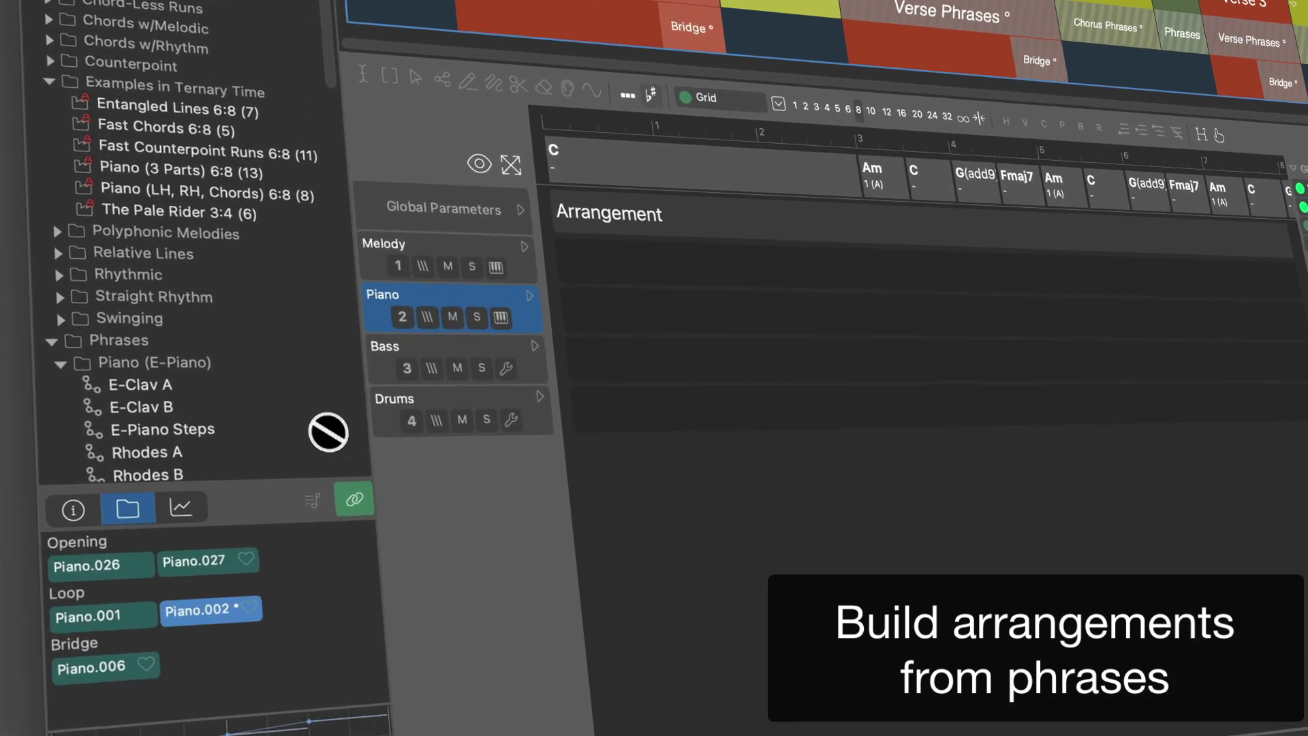
drag(328, 432, 464, 293)
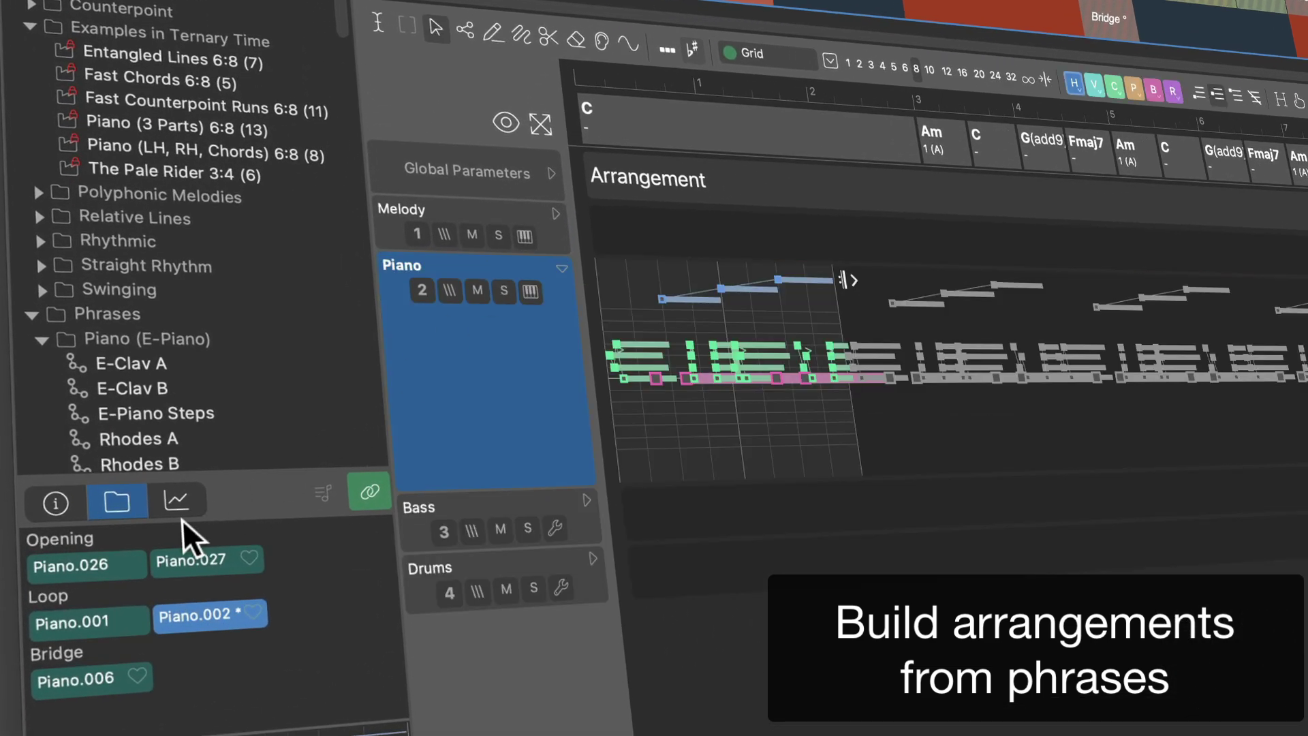
drag(87, 558, 853, 365)
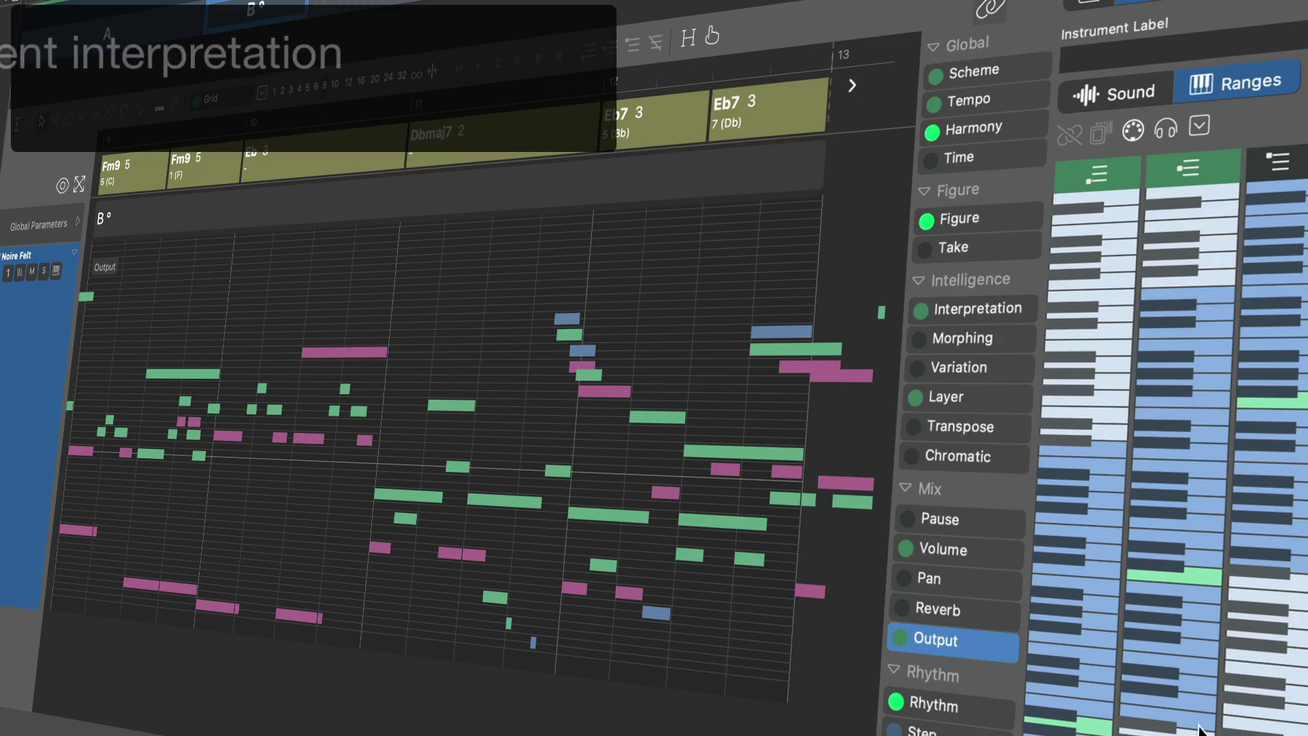
drag(1193, 572, 1196, 480)
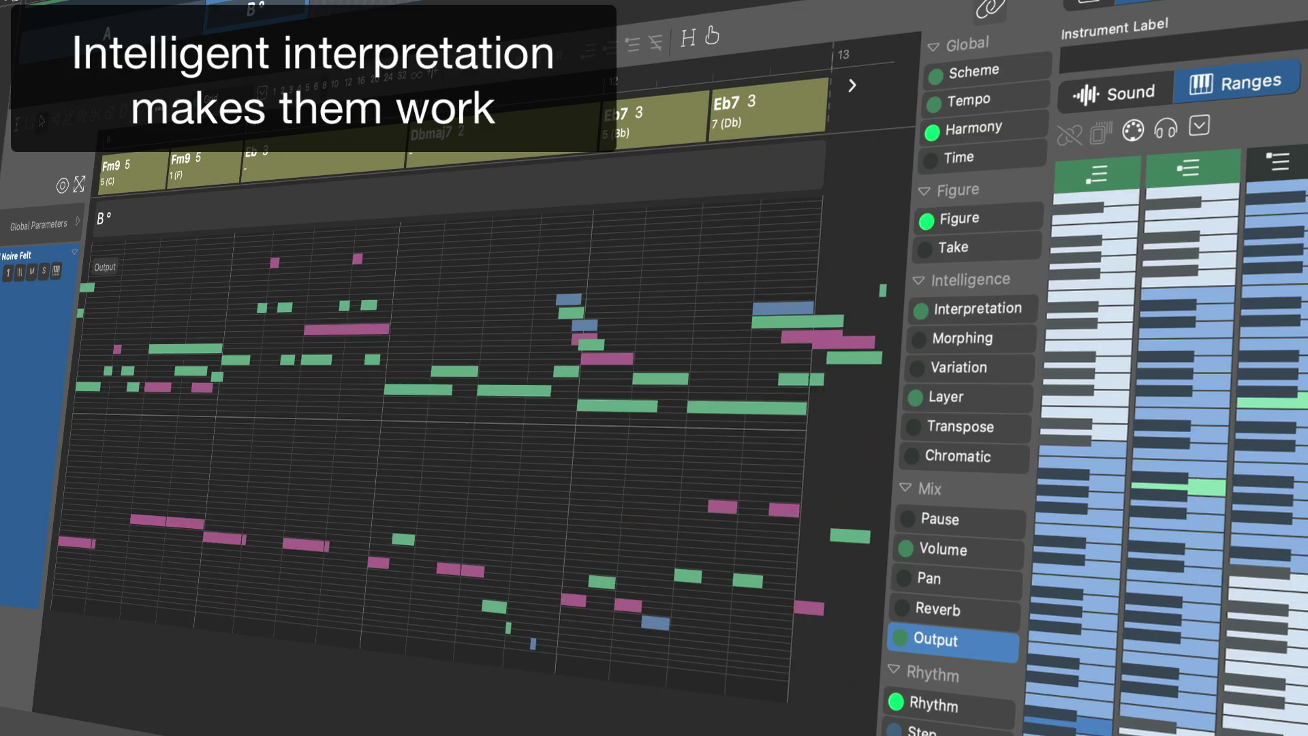
Step: Set a pitch range bar in the Ranges panel to re-voice the phrase, then clear it
click(1080, 708)
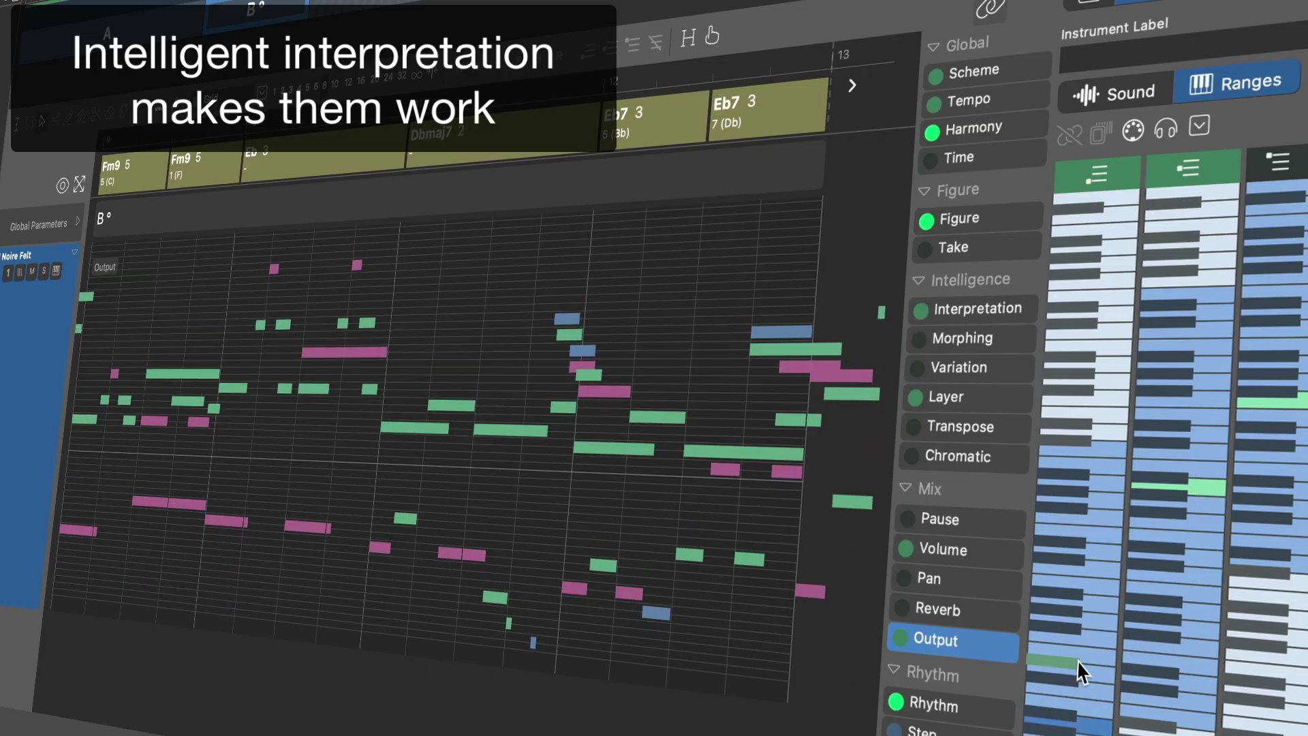
click(1073, 715)
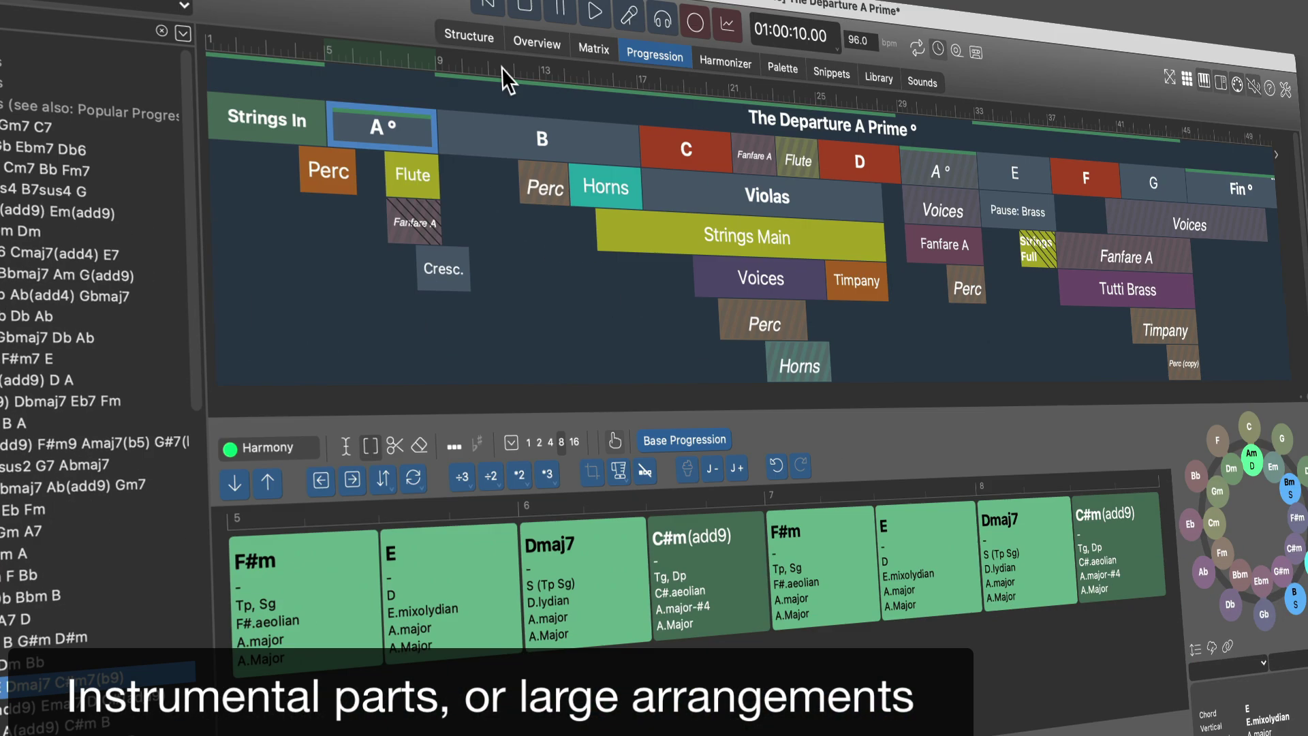
Step: Open the arrangement's Structure view
click(475, 35)
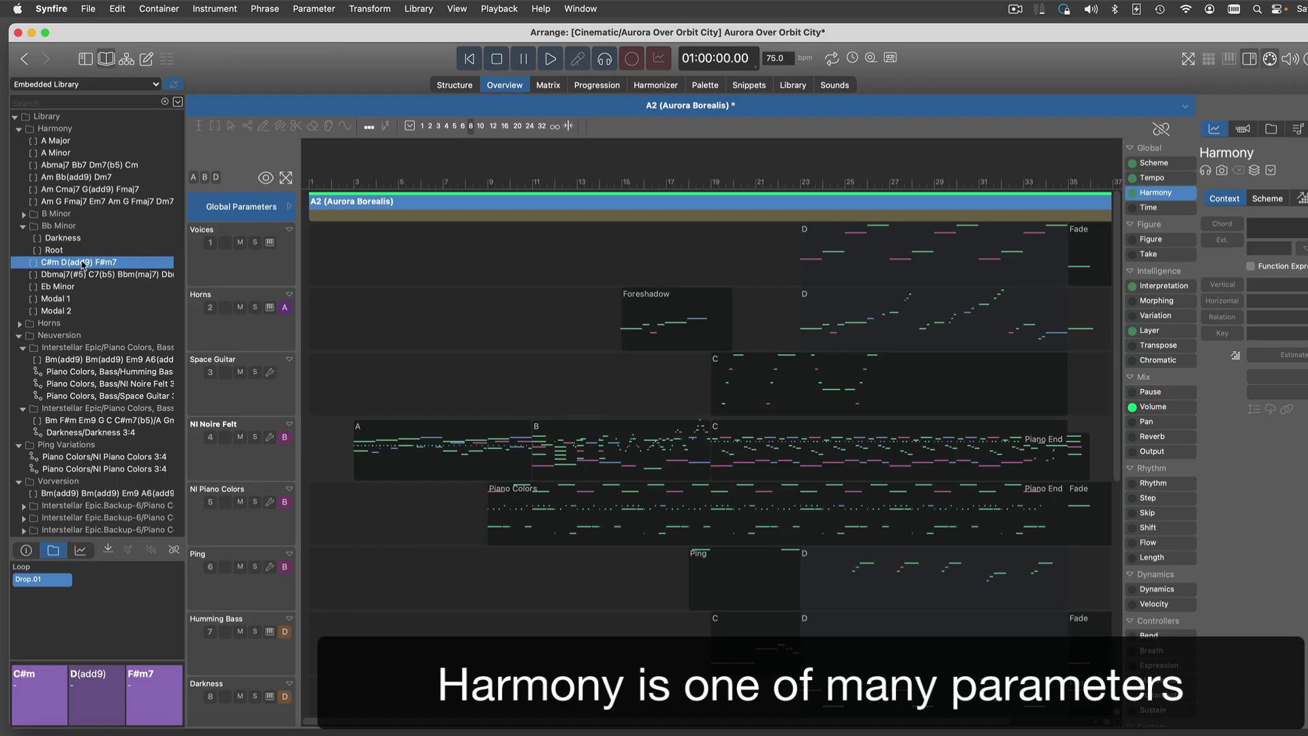
Step: Drag Dbmaj7(#5) C7(b5) Bbm(maj7) onto A2 and C#m D(add9) F#m7 onto section C
click(52, 275)
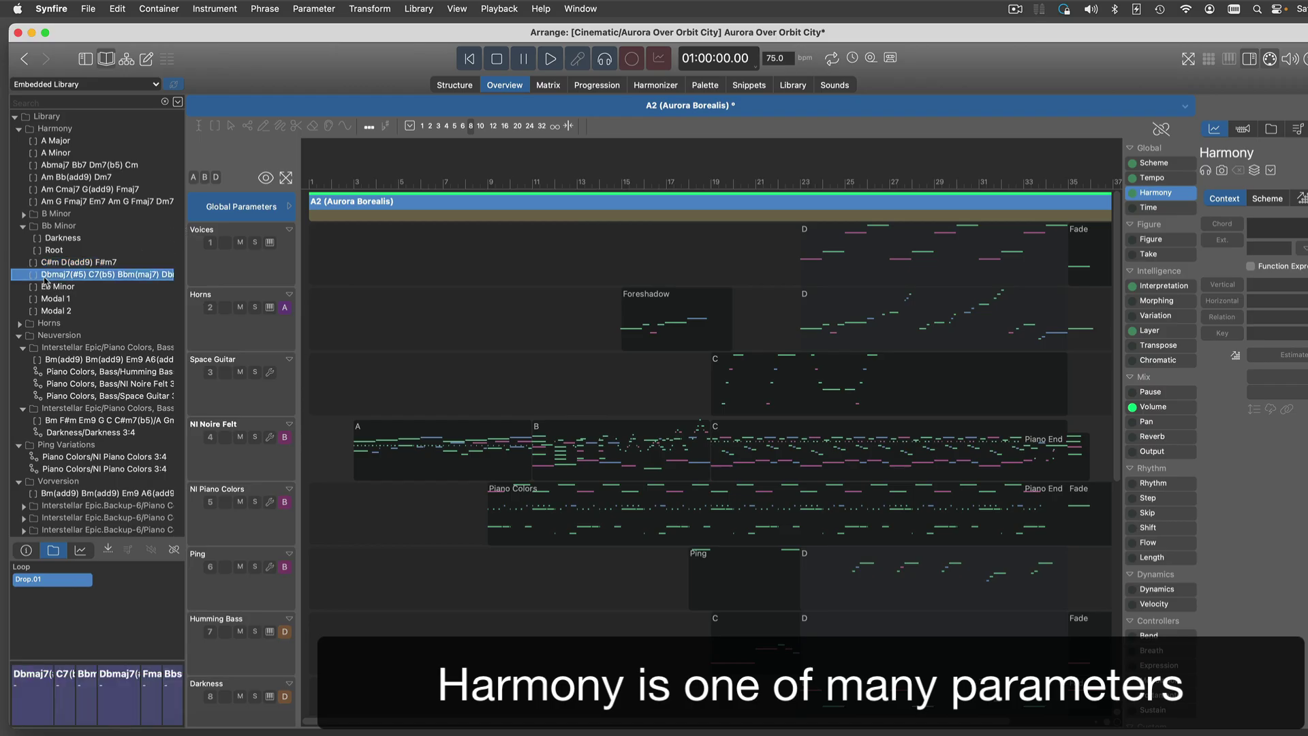
mouse_move(72, 274)
mouse_down()
mouse_move(147, 276)
mouse_move(426, 234)
mouse_move(502, 211)
mouse_move(493, 204)
mouse_up()
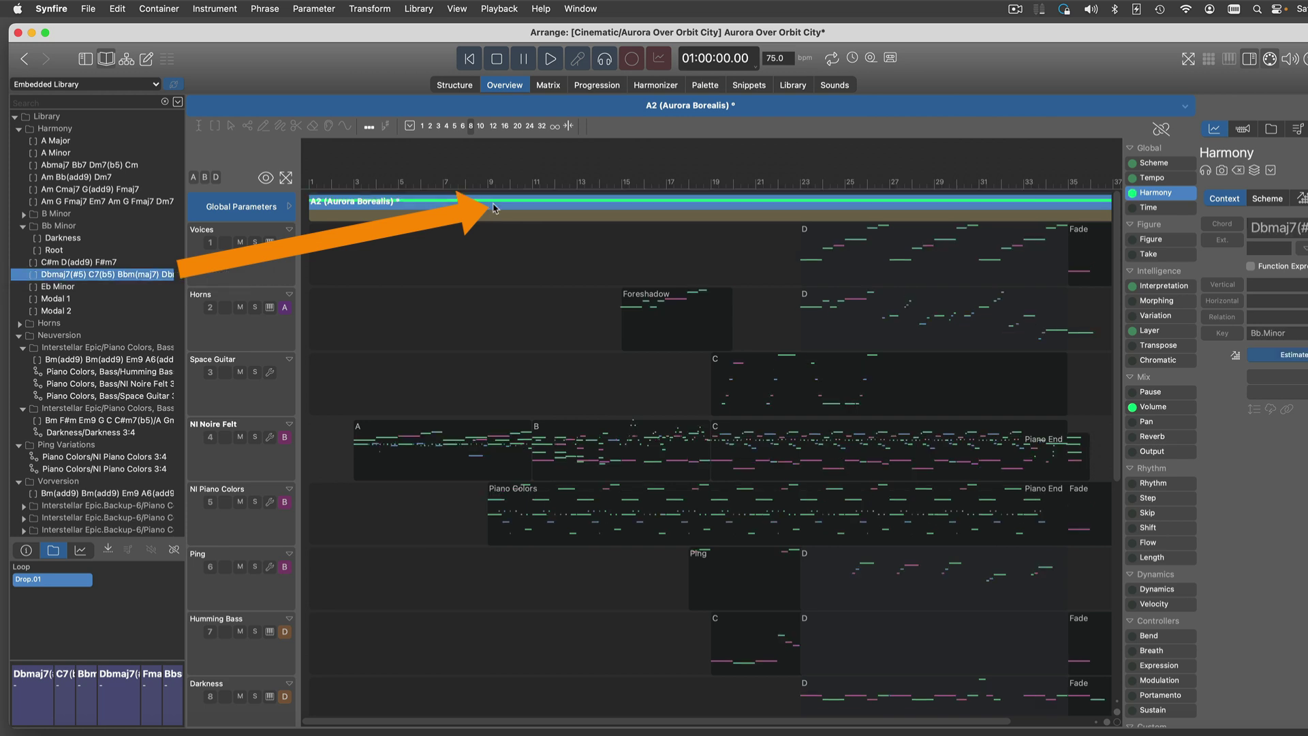
click(81, 263)
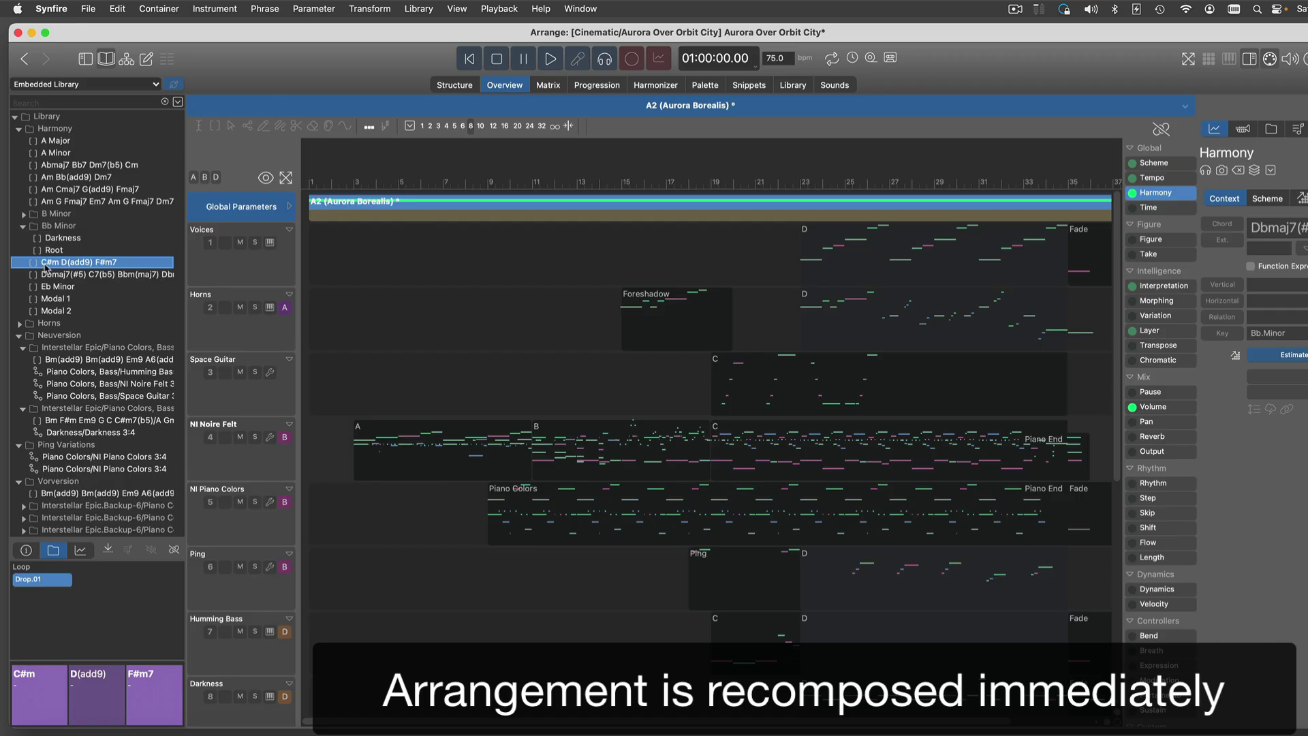
mouse_move(46, 267)
mouse_down()
mouse_move(787, 428)
mouse_move(840, 377)
mouse_up()
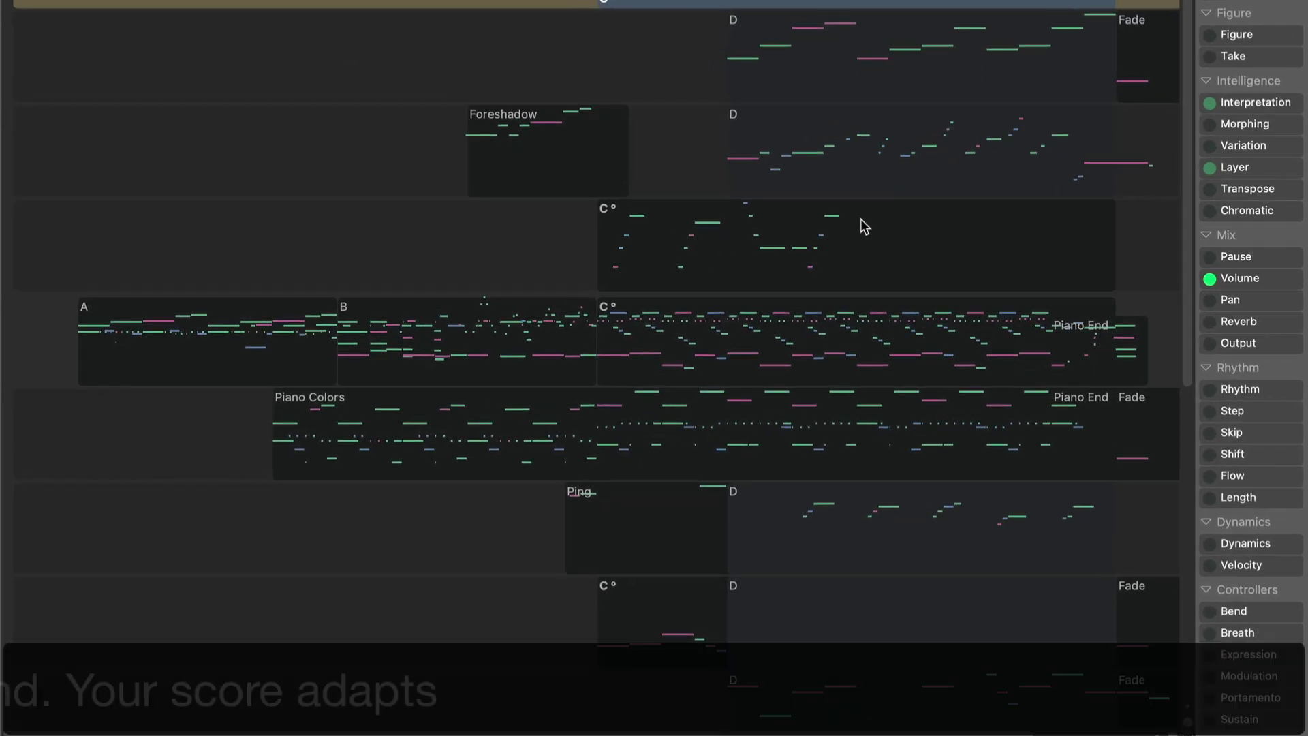
Step: Nudge the Space Guitar's C part four steps earlier so the score adapts around it
click(891, 363)
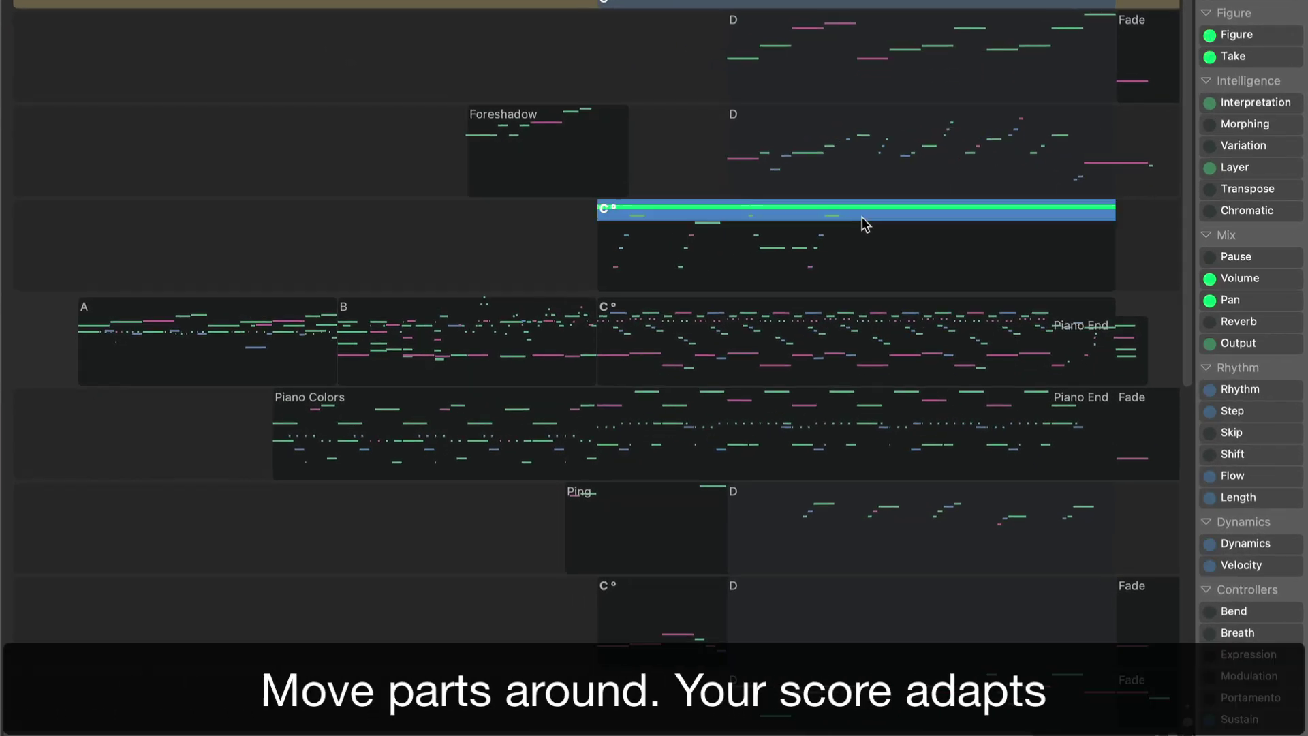
key(Left)
key(Left)
key(Left)
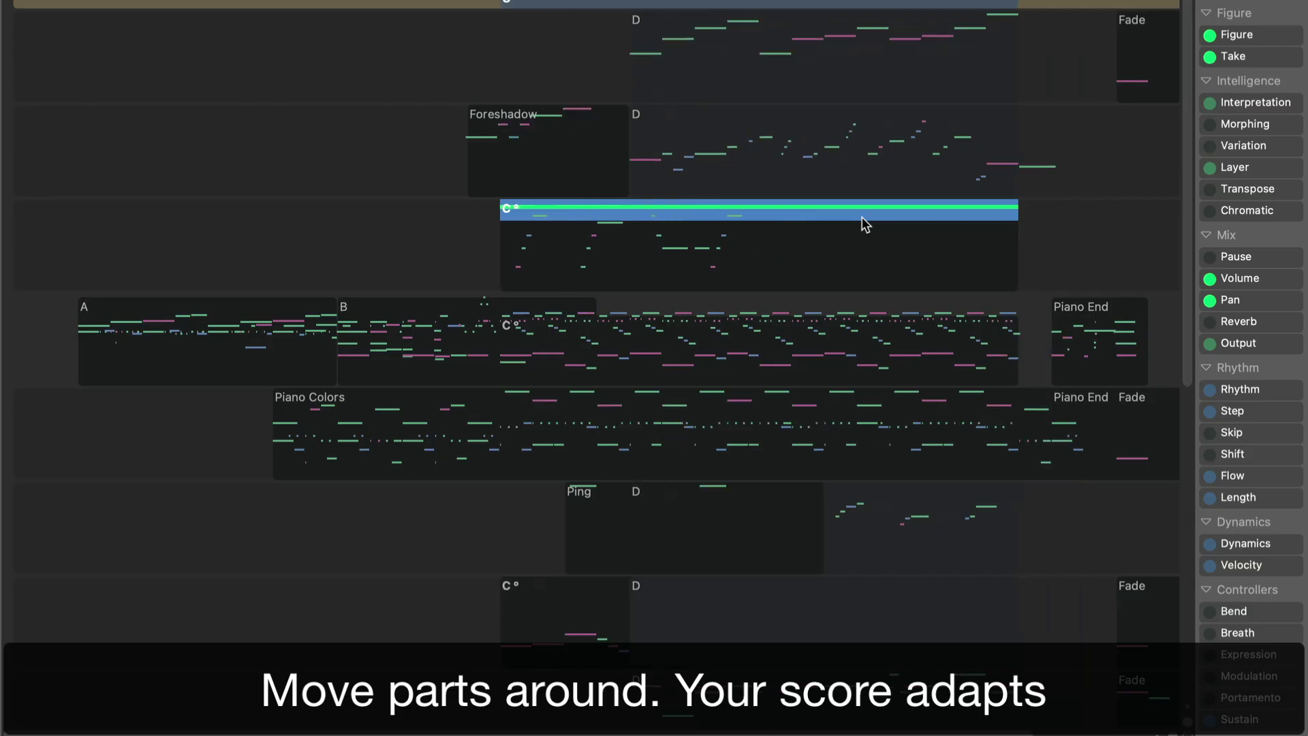
key(Left)
key(Left)
key(Left)
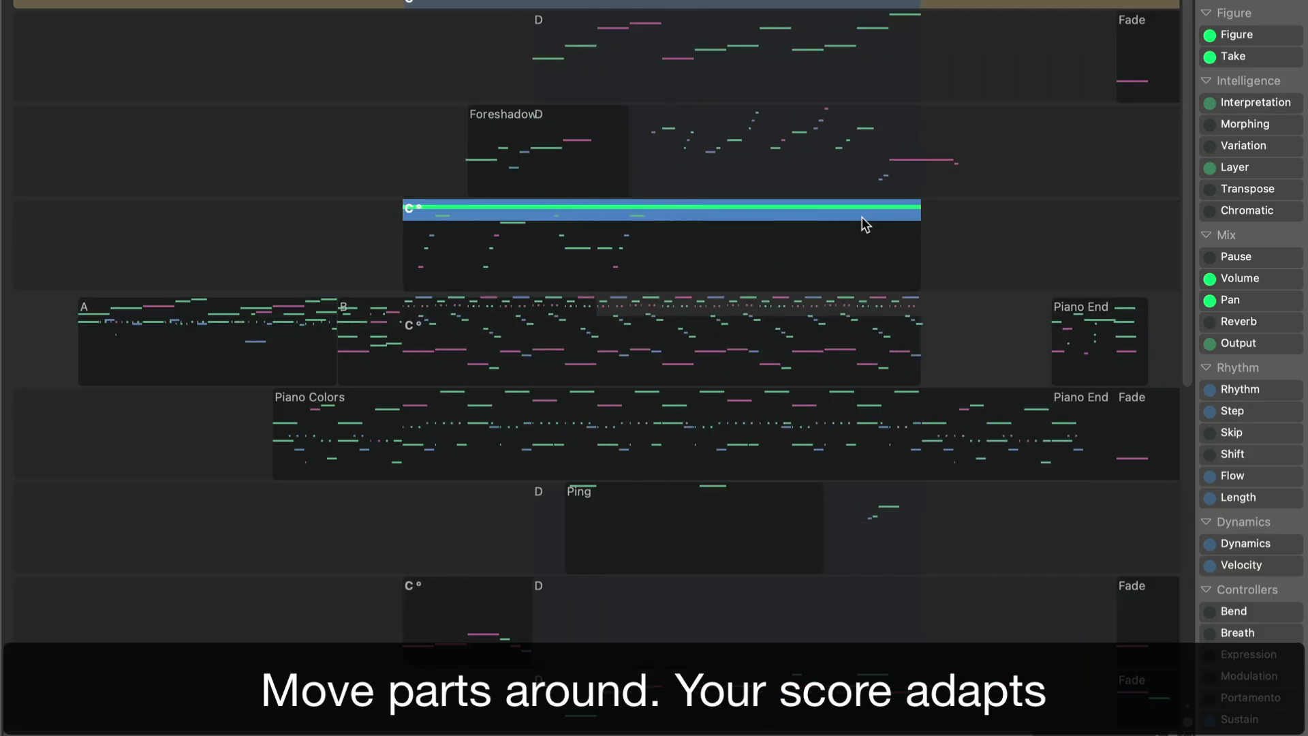
key(Left)
key(Left)
key(Left)
key(Left)
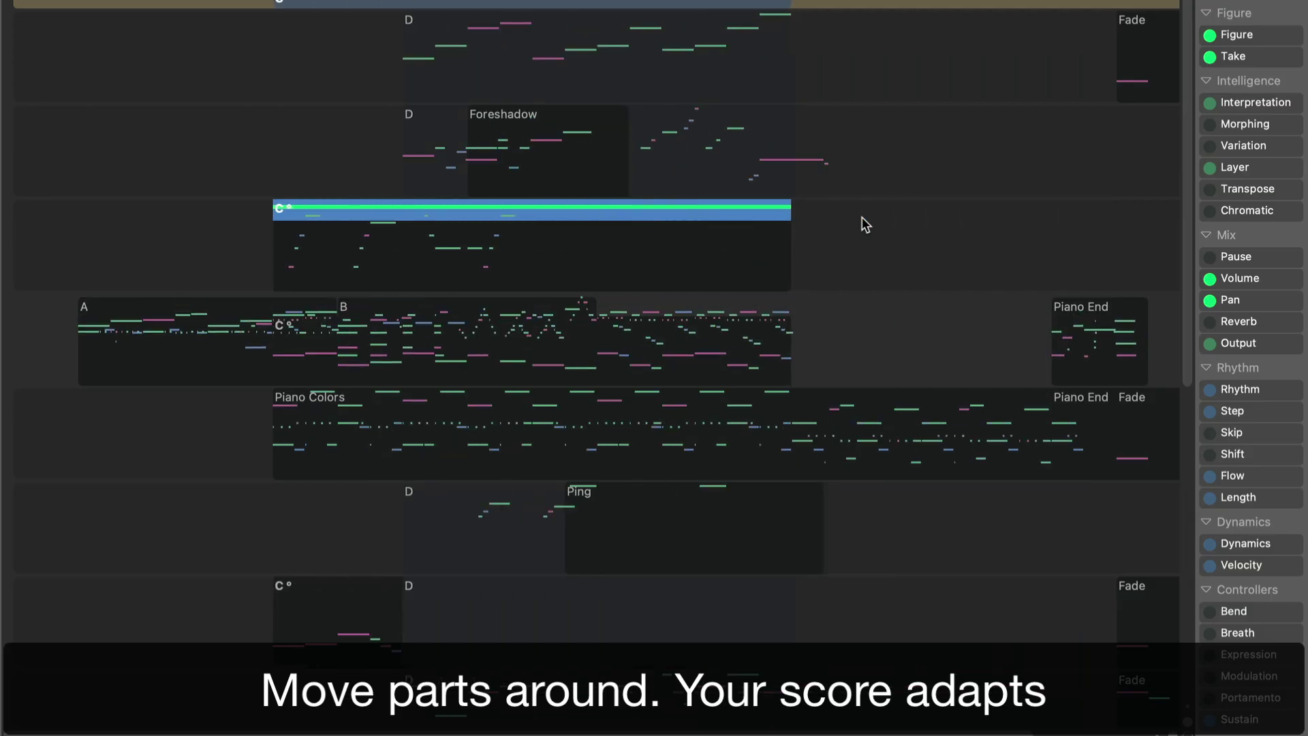
key(Left)
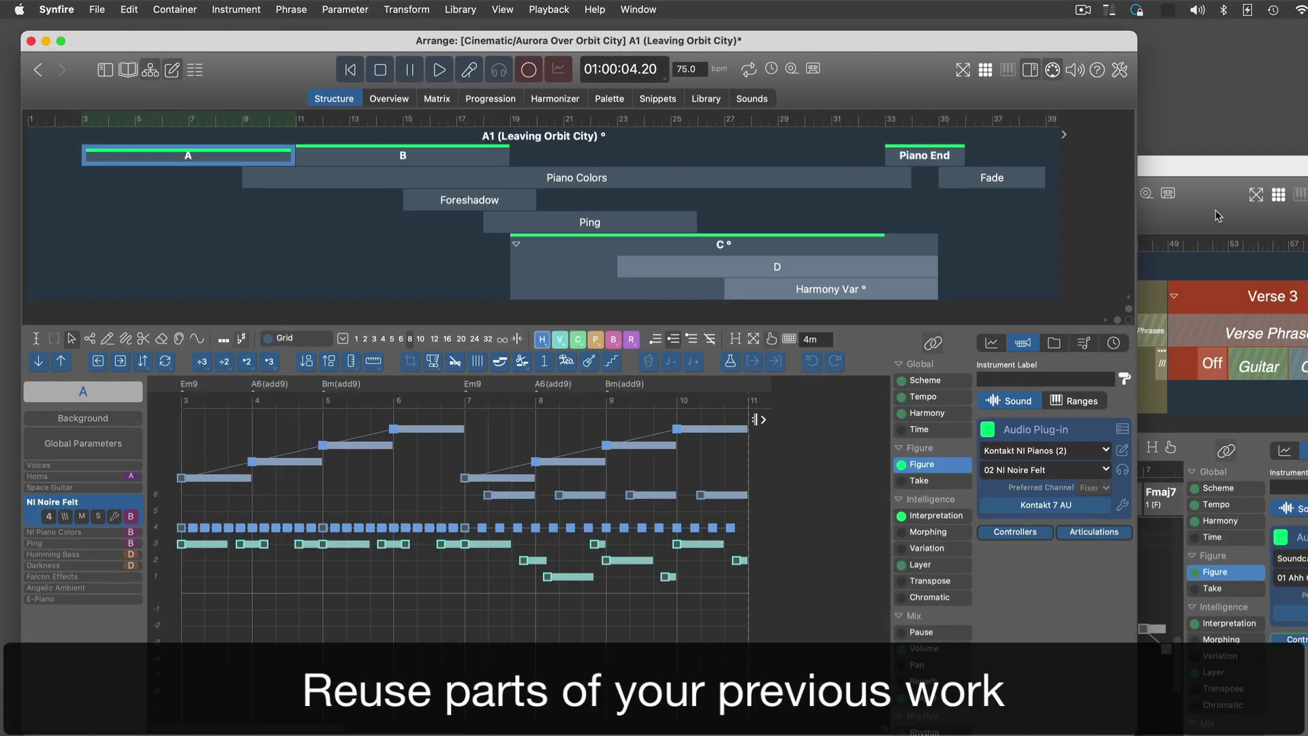
Step: Import The Pale Rider's Part B with its sounds into Aurora, then open its Altered Phrases container
click(1217, 216)
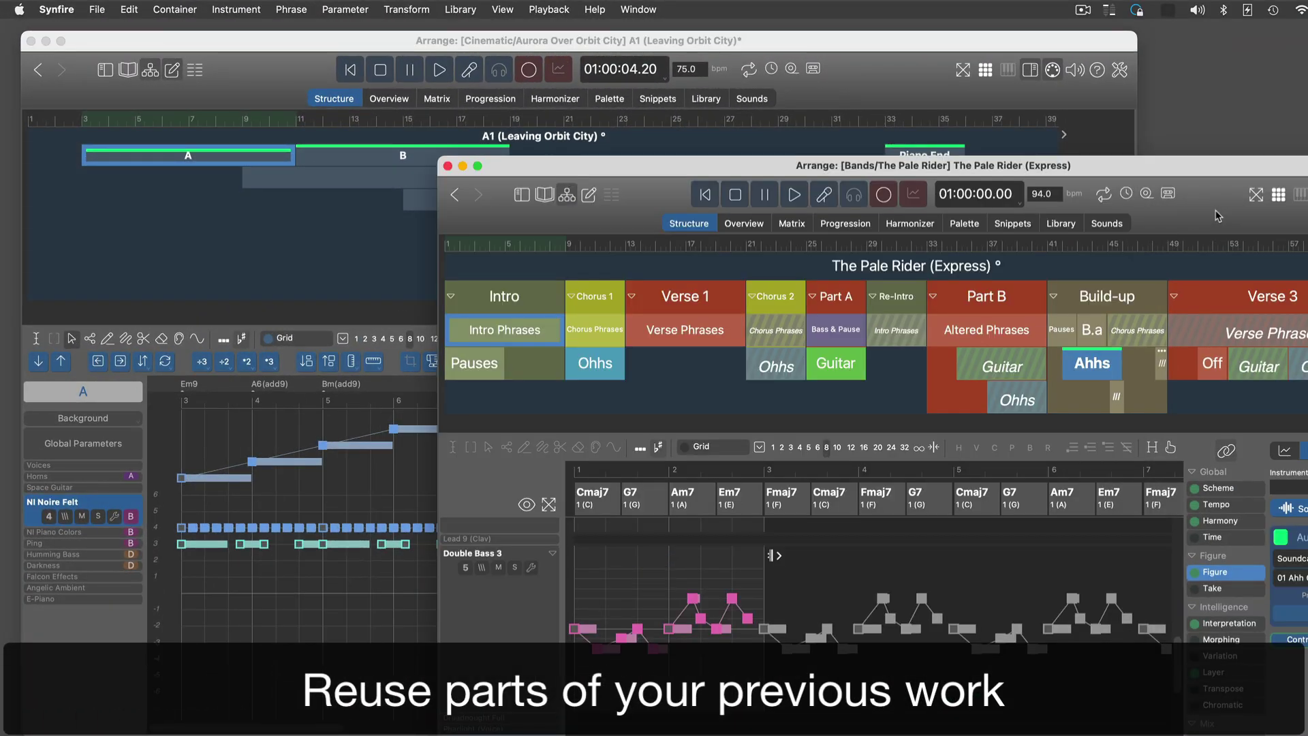
click(992, 302)
drag(990, 297, 357, 243)
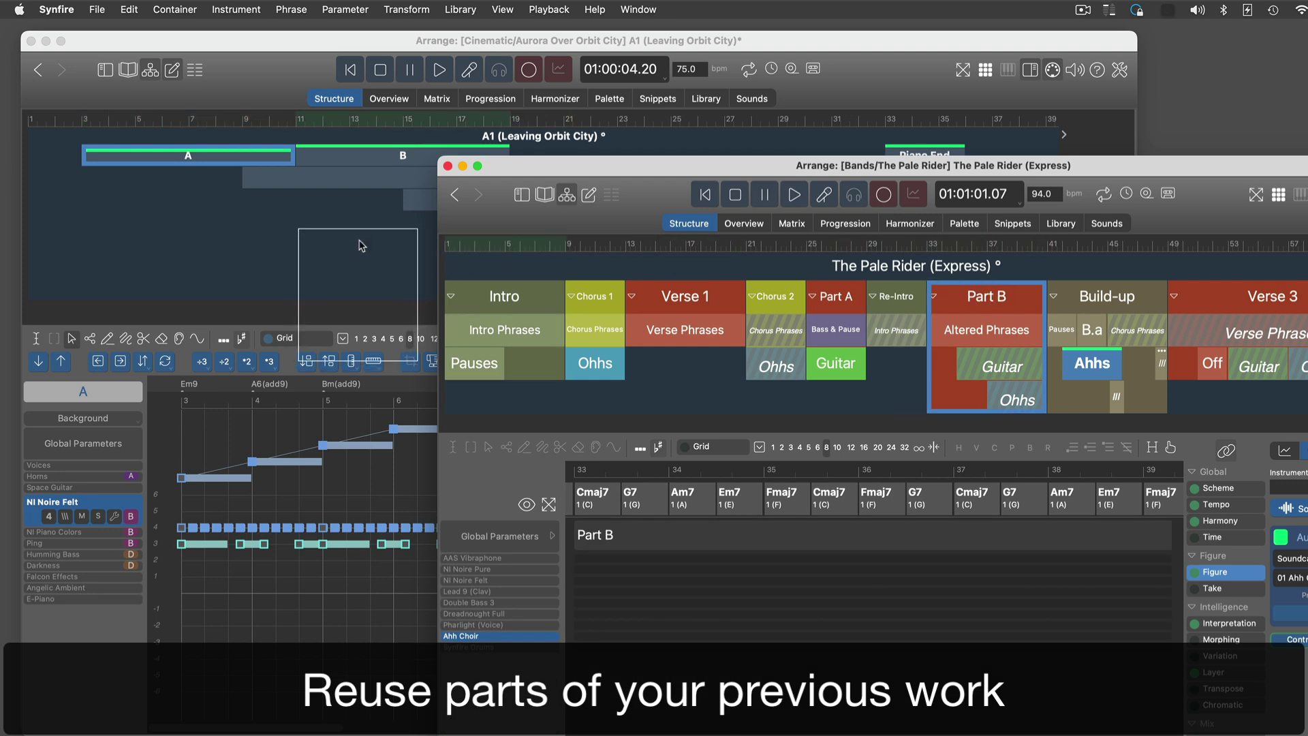
click(617, 530)
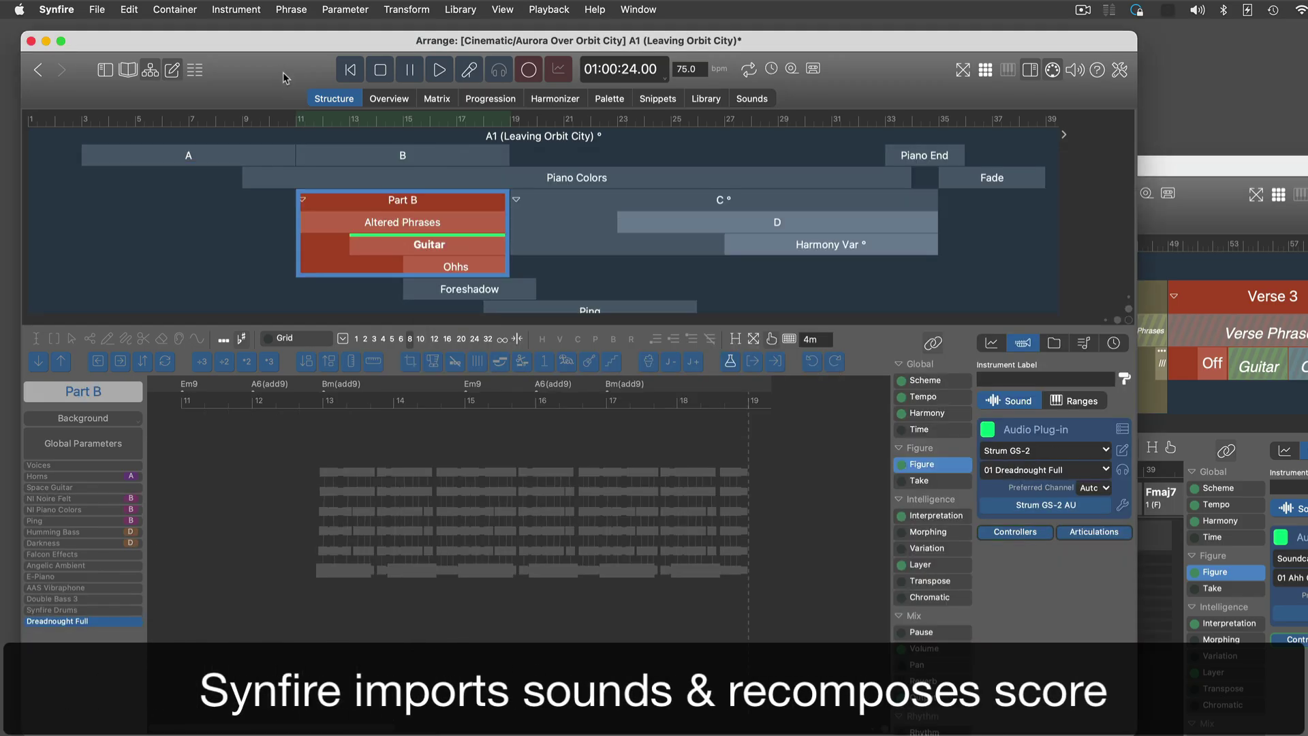
click(376, 225)
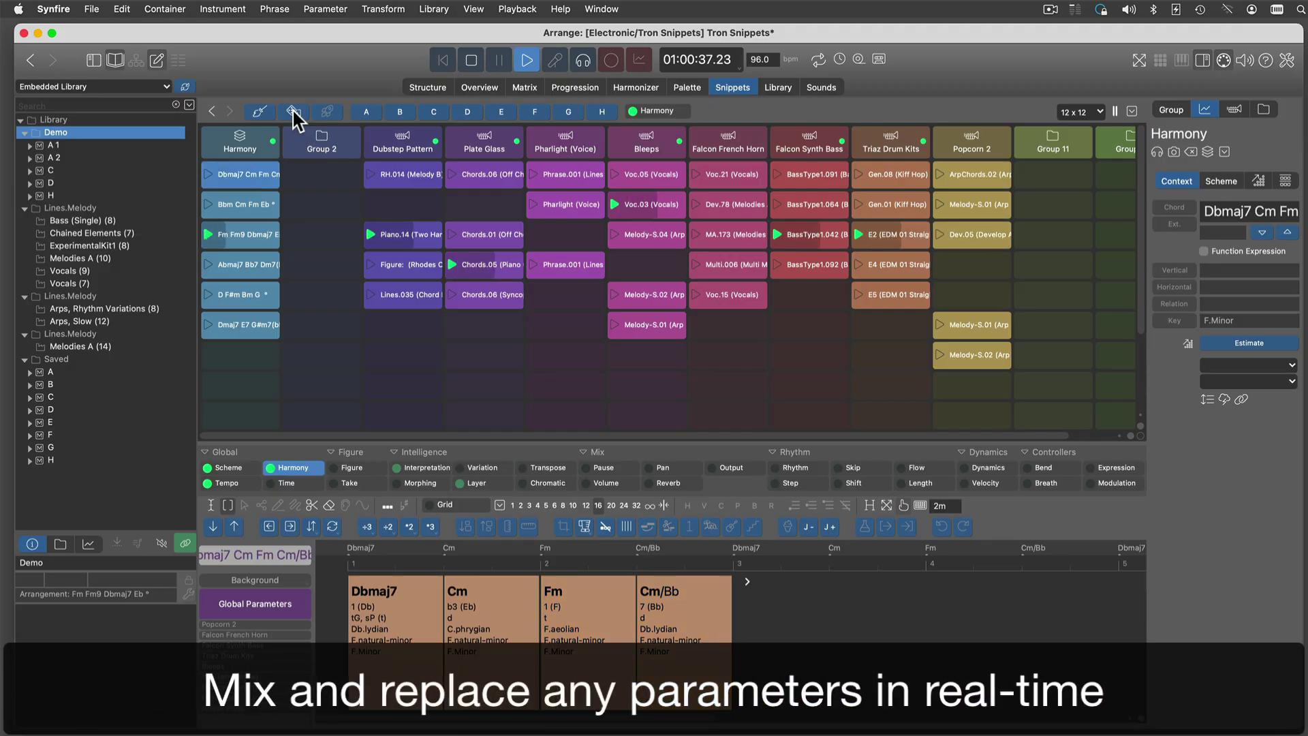
Step: Launch snippet scene A, then trigger a random snippet combination with the dice button
click(372, 115)
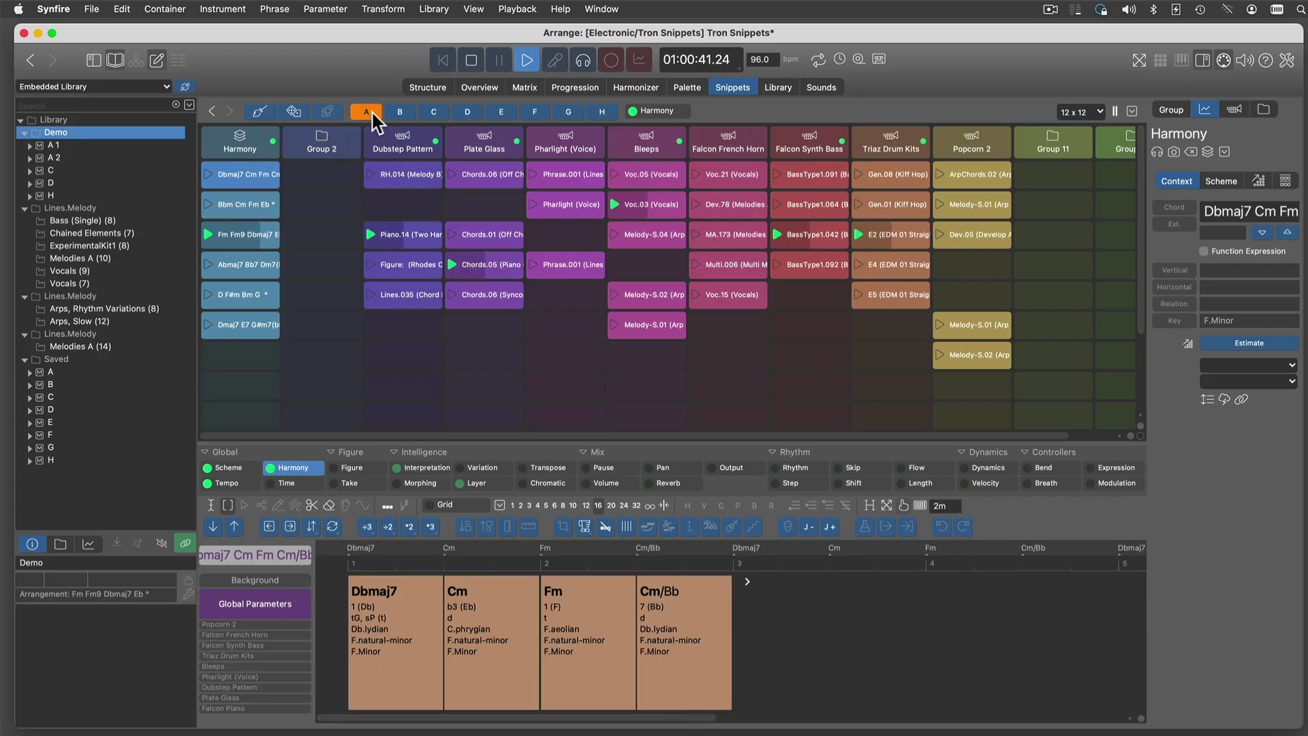
click(293, 113)
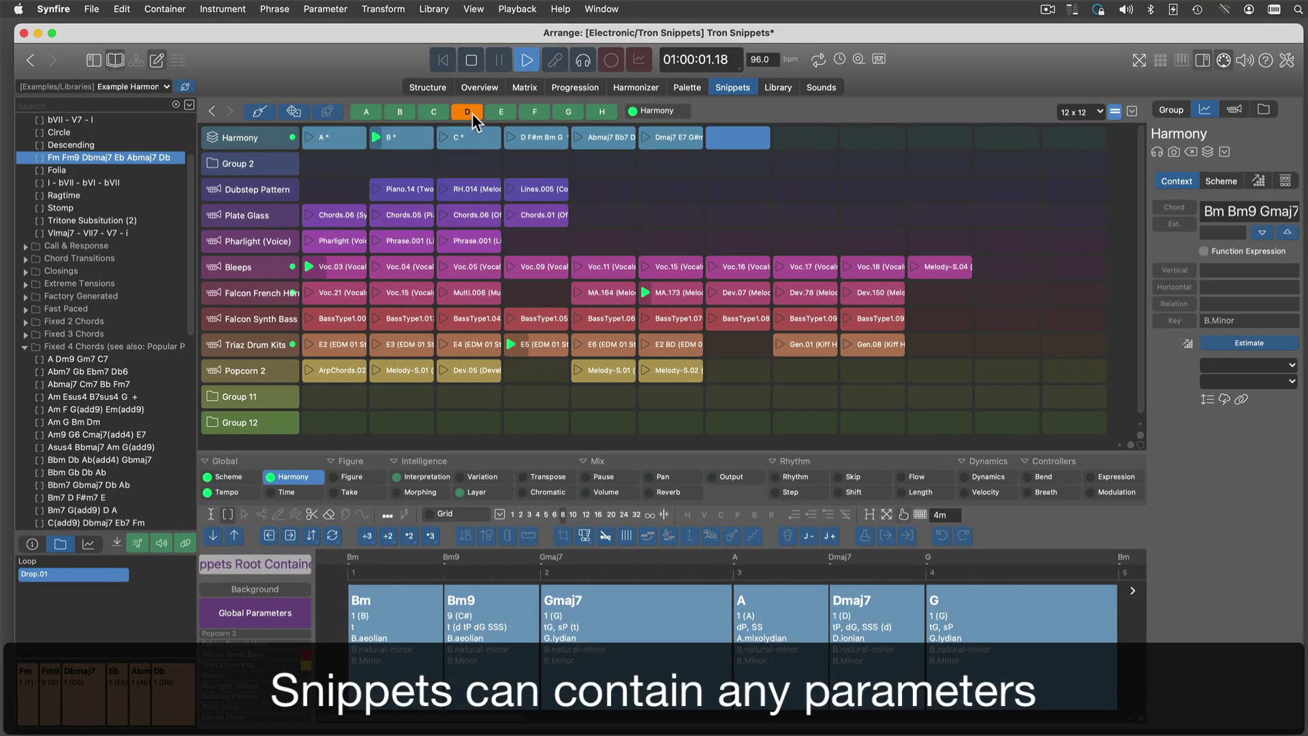
Step: Play scene H, give its harmony snippet the Fm Fm9 Dbmaj7 Eb Abmaj7 Db progression, then stop
click(603, 112)
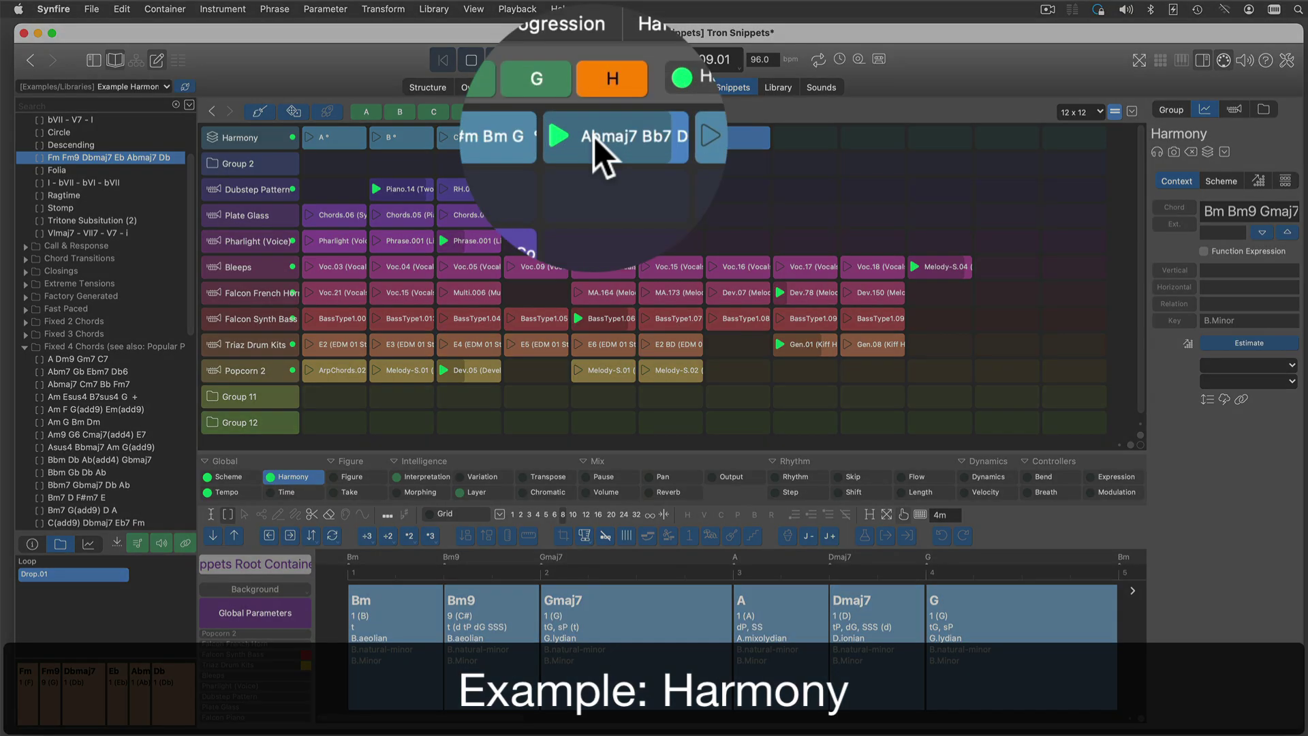
click(594, 136)
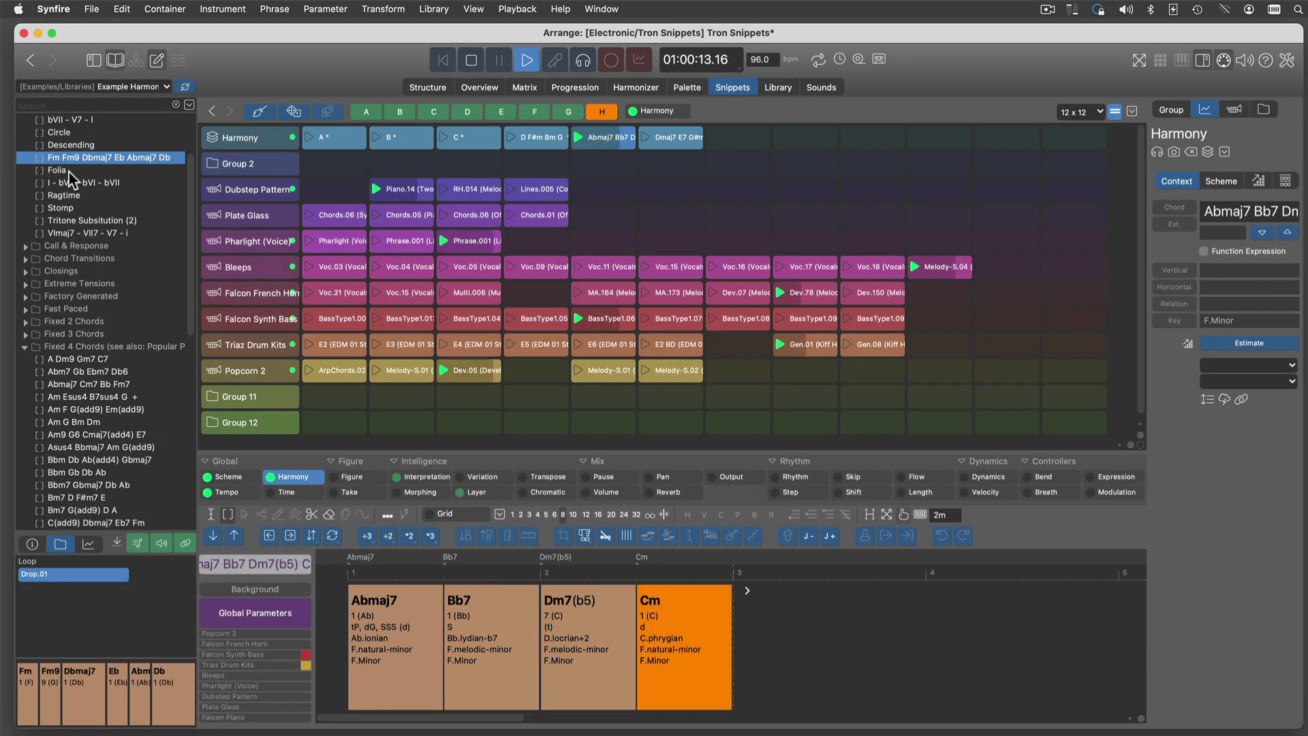
double_click(68, 171)
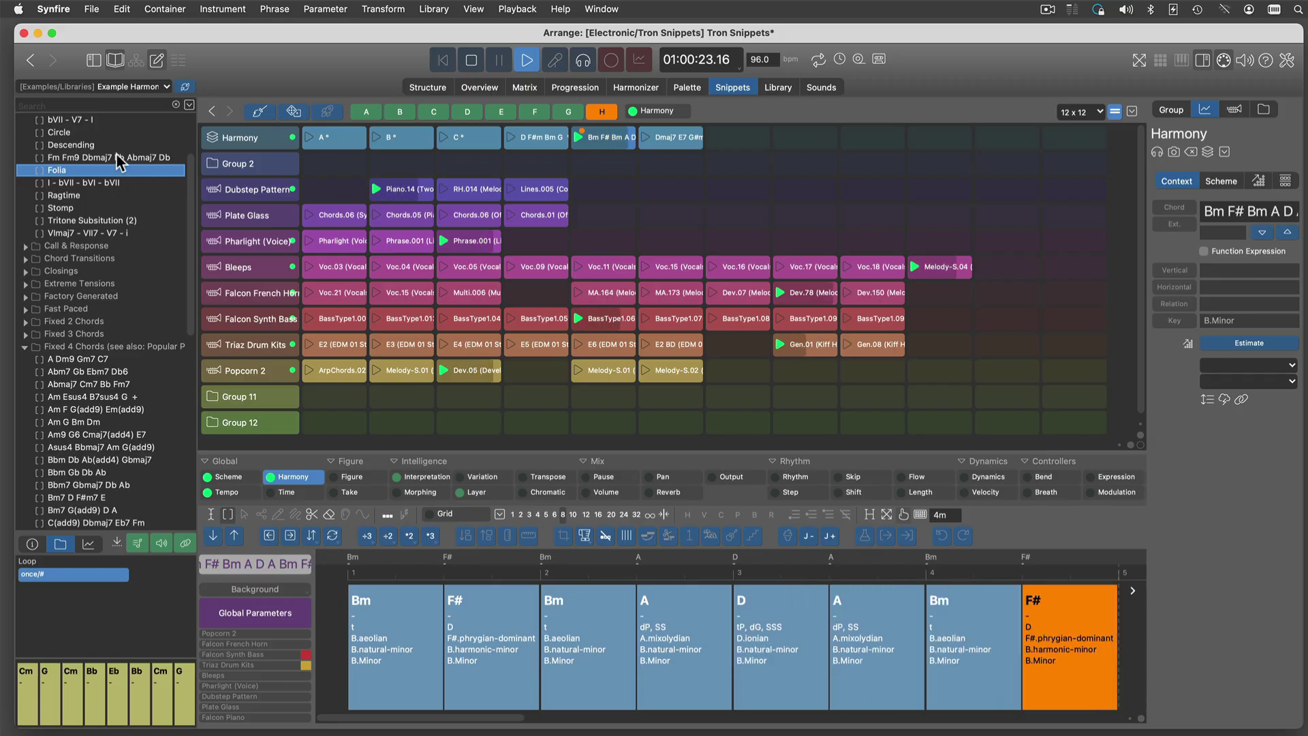
double_click(119, 158)
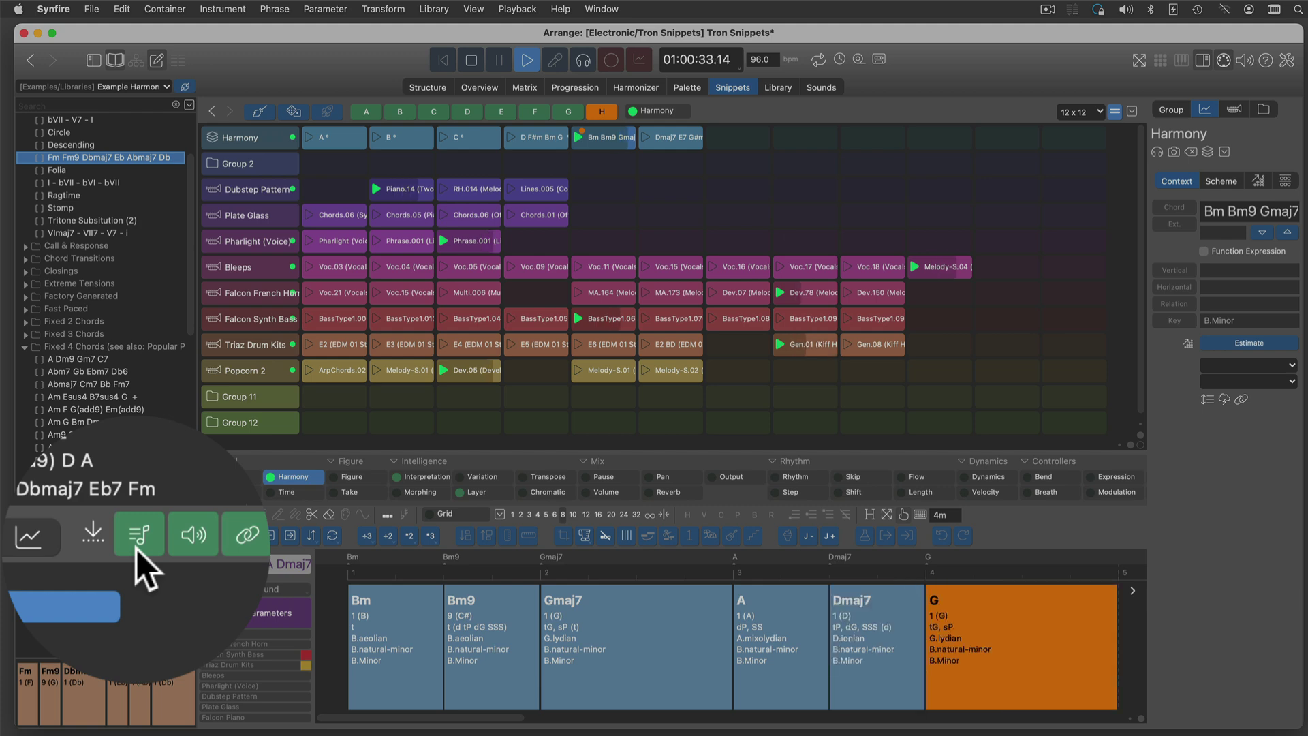
click(136, 549)
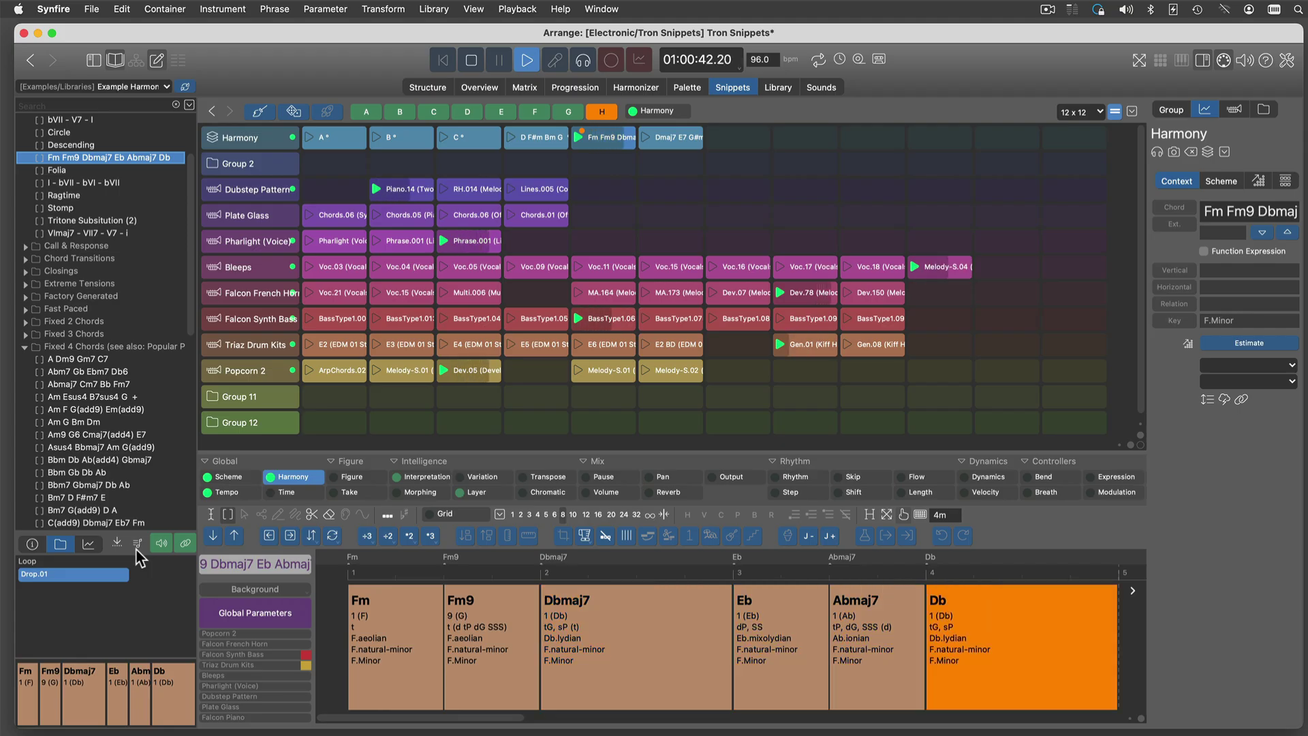
click(473, 62)
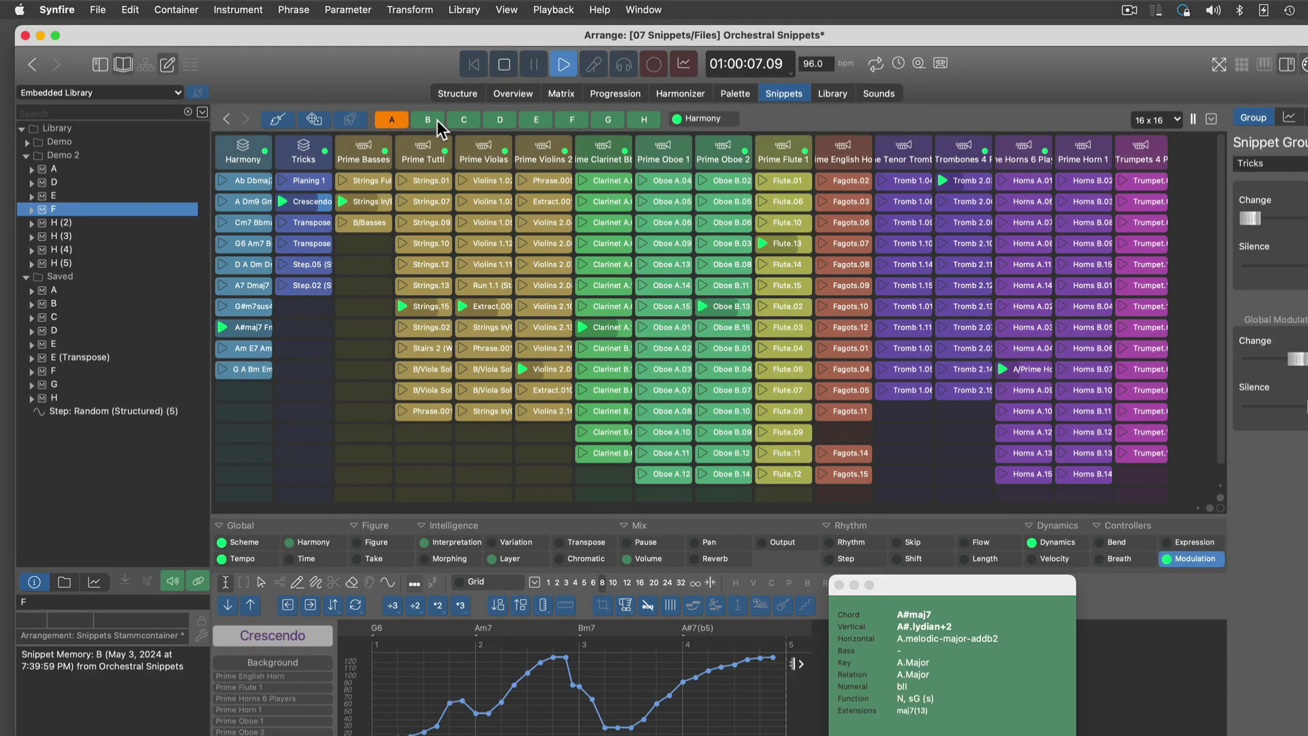
Step: Recall snippet memory B while the orchestral snippets keep playing
click(428, 119)
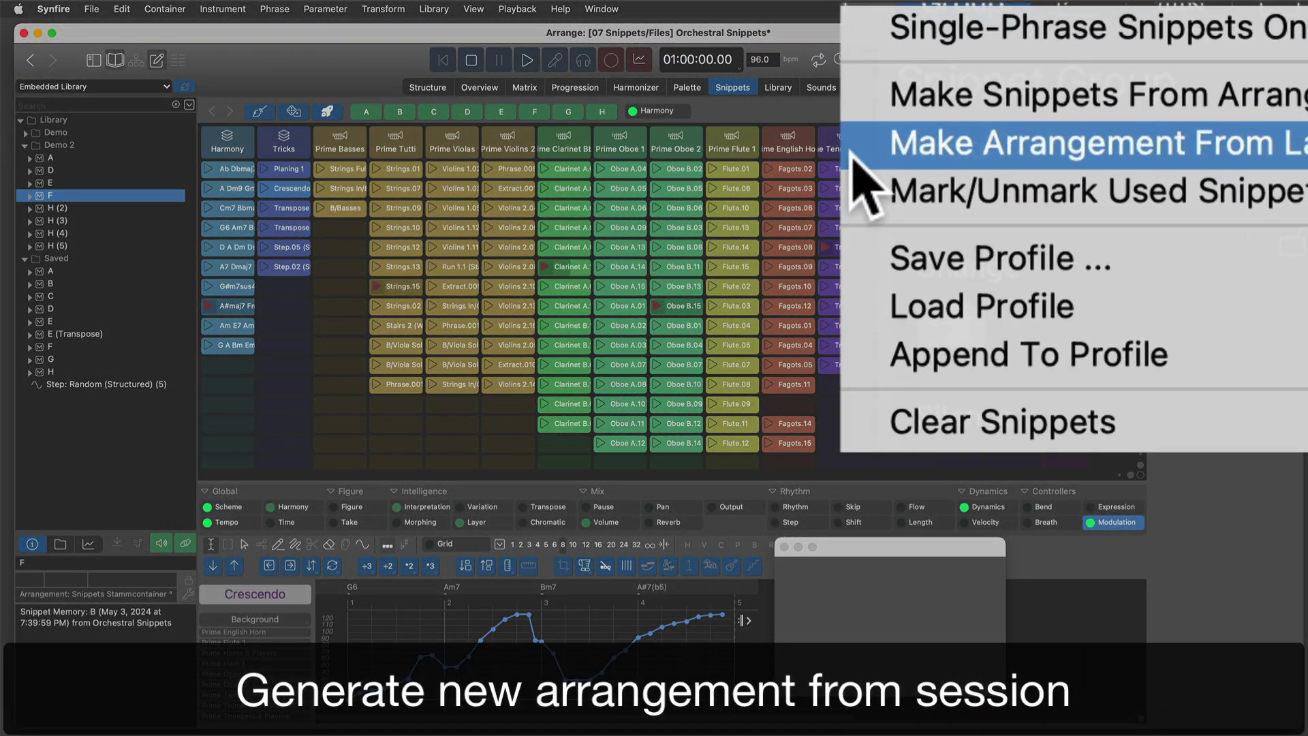
Step: Replace the arrangement with one built from the last snippet session, play it, and open part B fitted to width
click(853, 151)
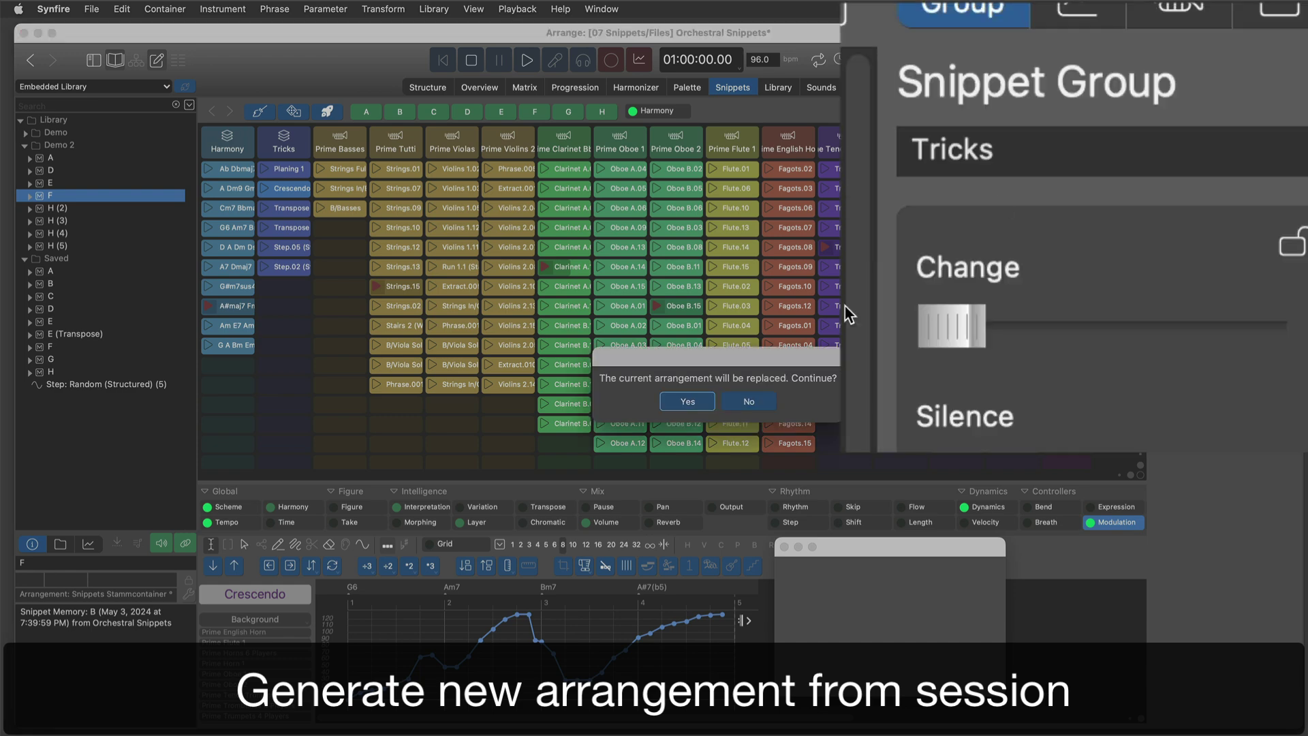
click(696, 403)
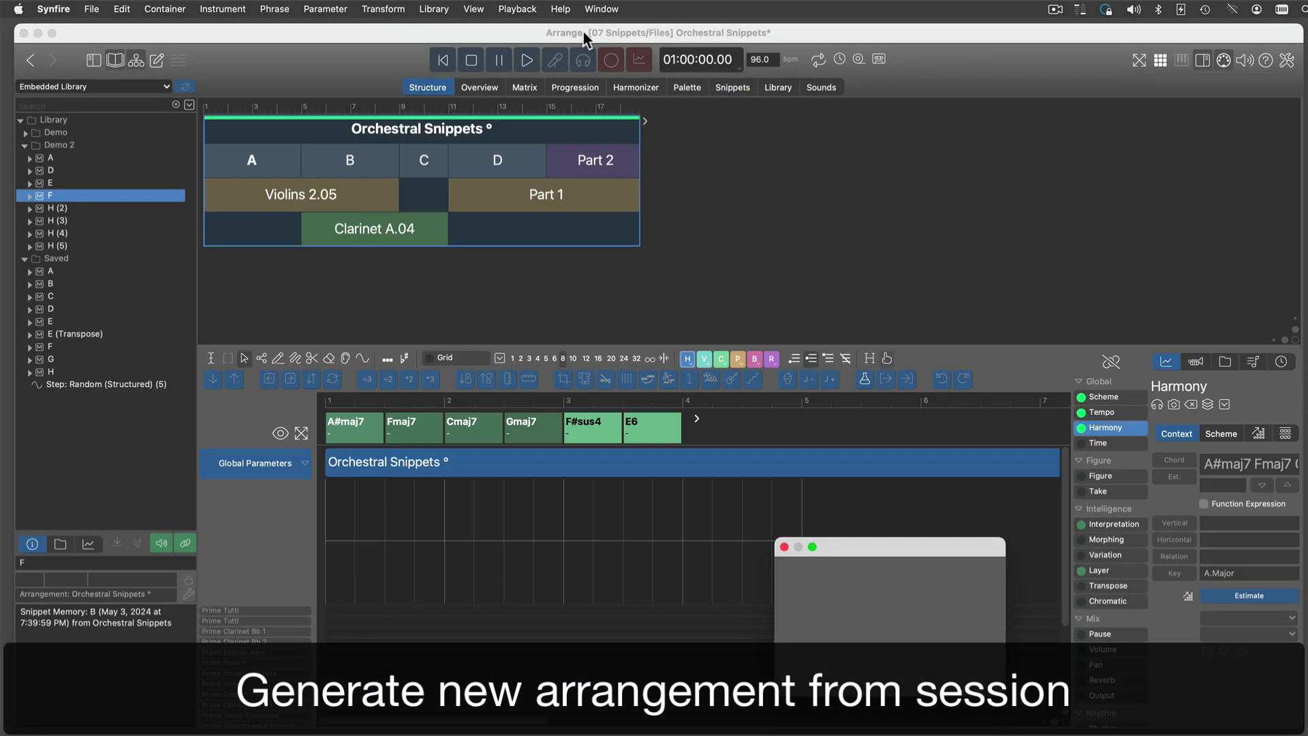
click(531, 61)
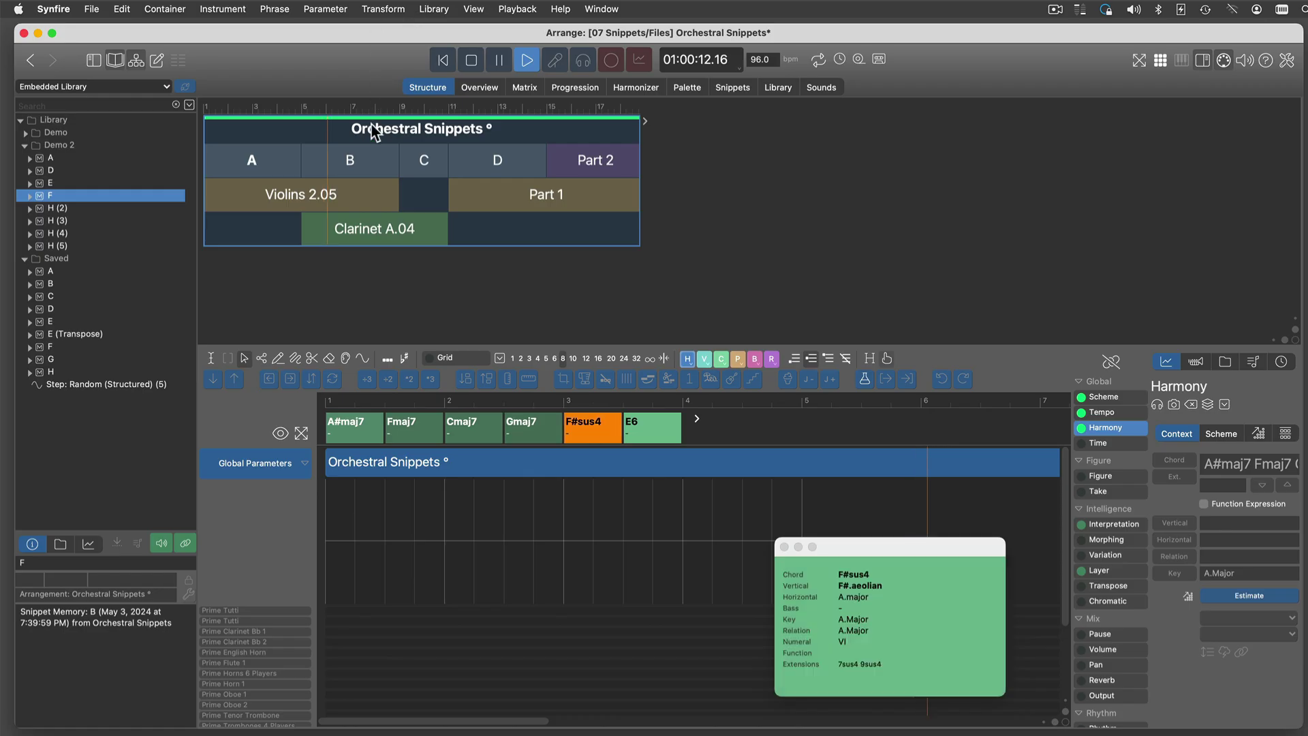
click(354, 158)
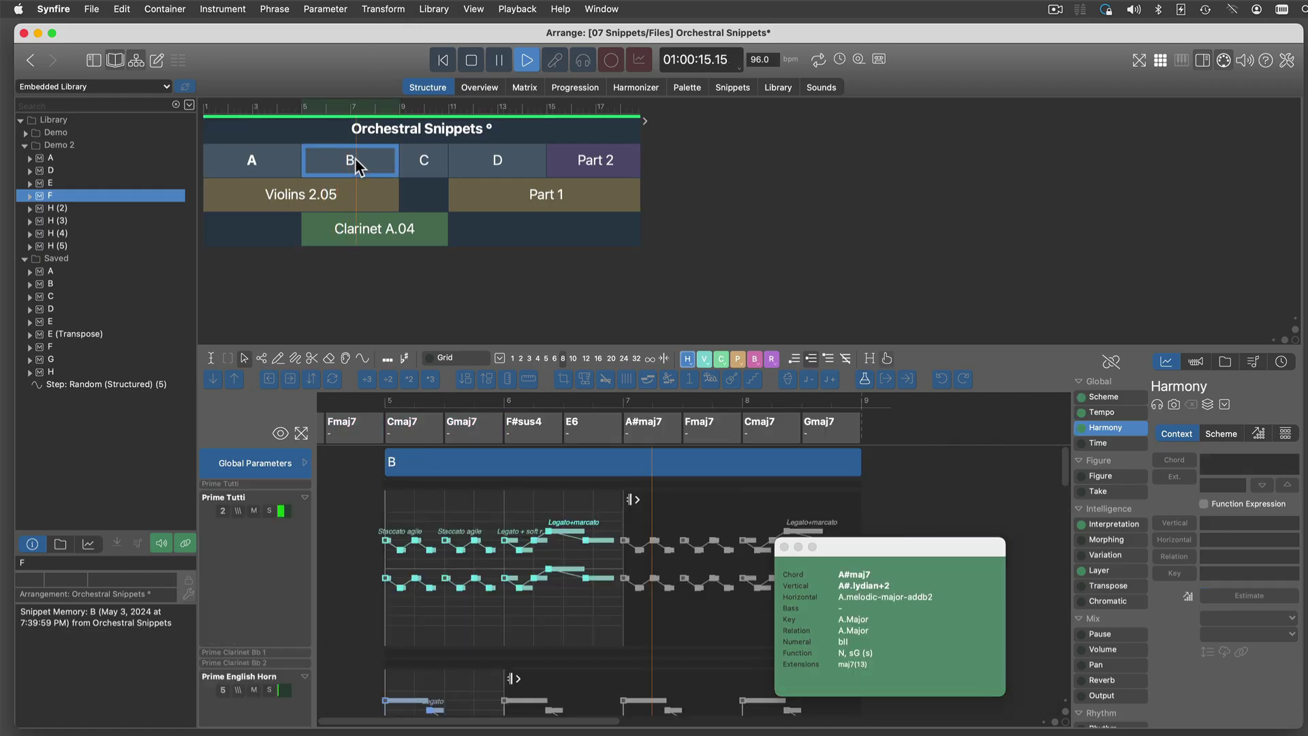
click(300, 434)
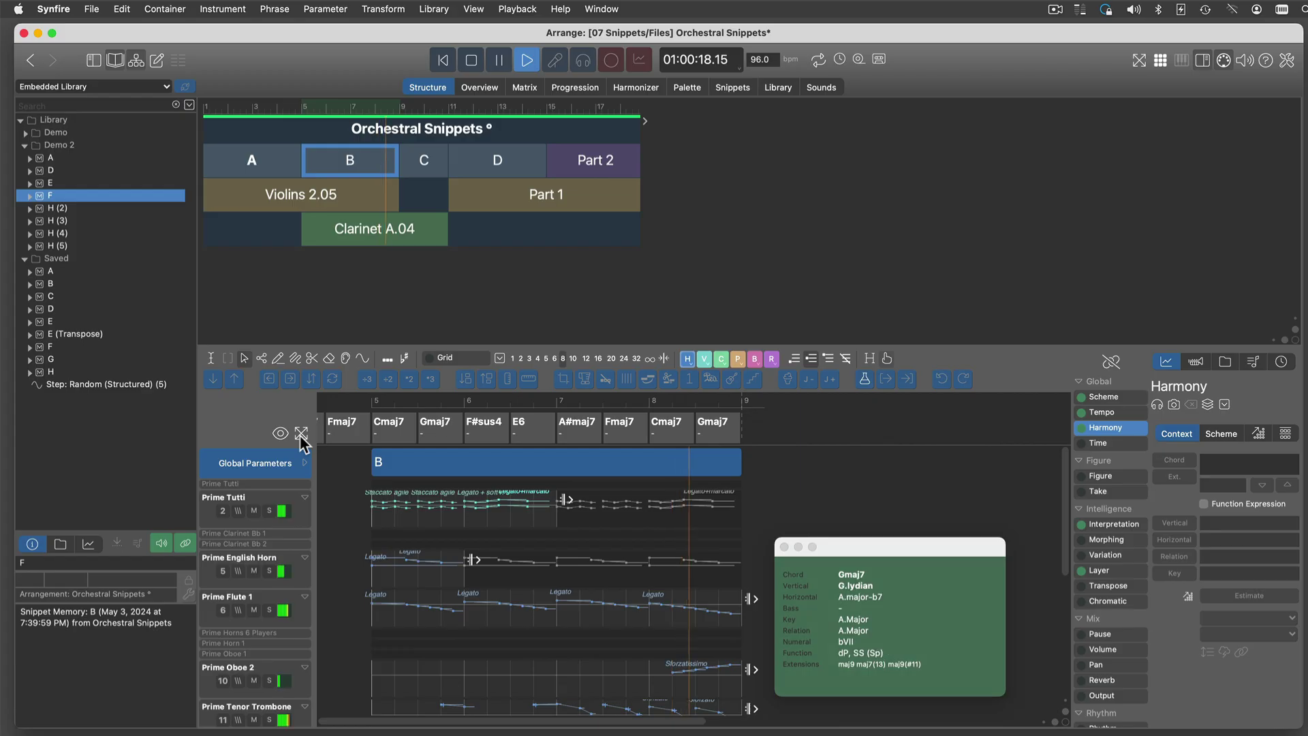